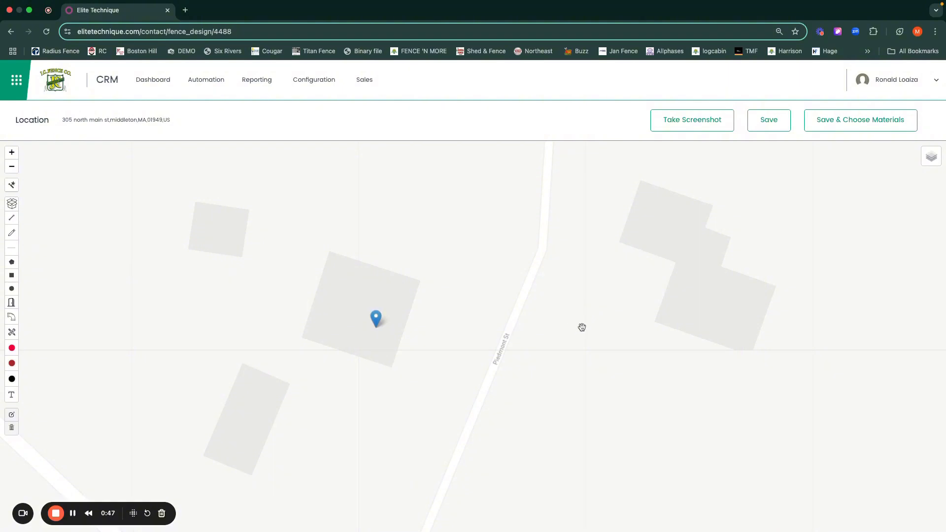
- Preview the property on the Streets, White Paper, Graph Paper and Satellite base maps, and return to Grayscale
mouse_move(927, 155)
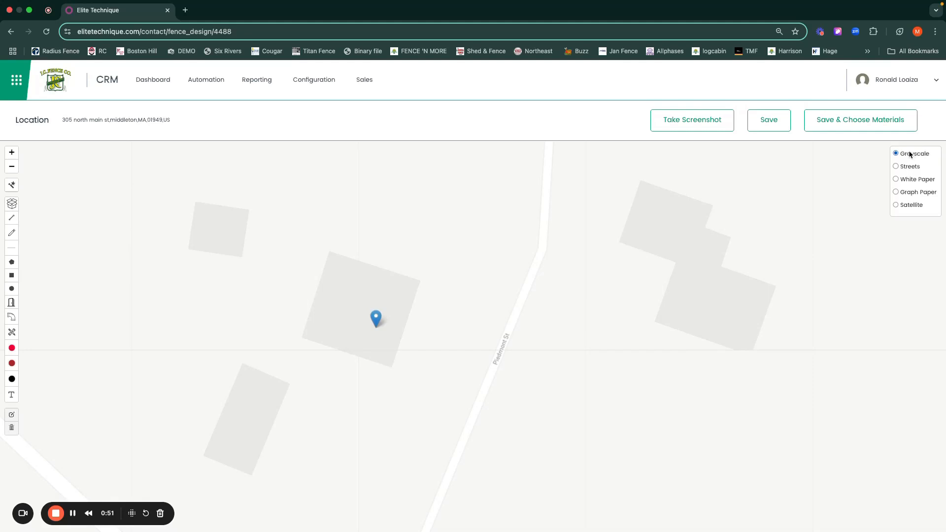
left_click(905, 167)
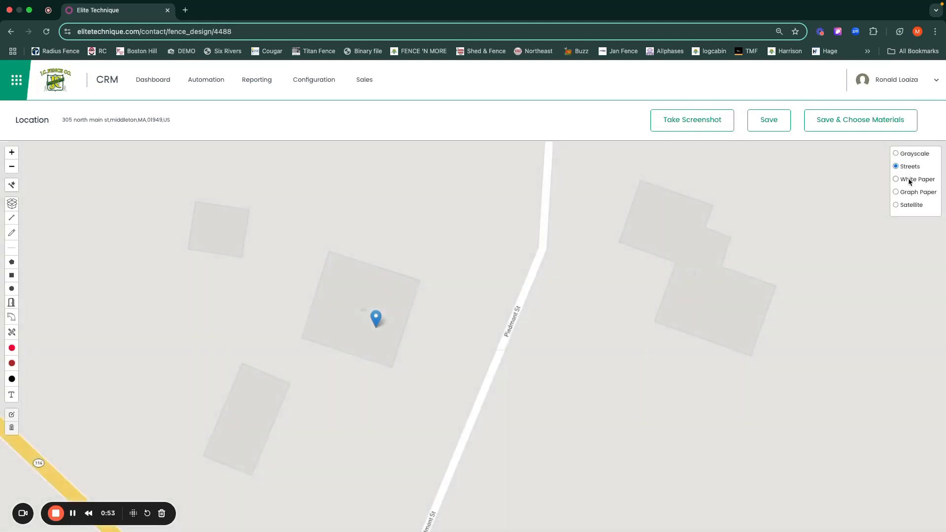
left_click(909, 179)
left_click(911, 194)
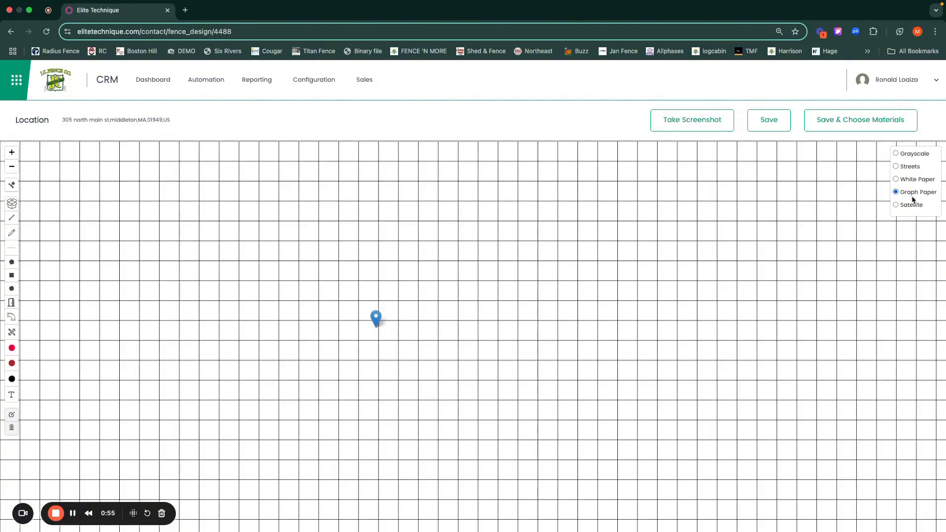
left_click(912, 205)
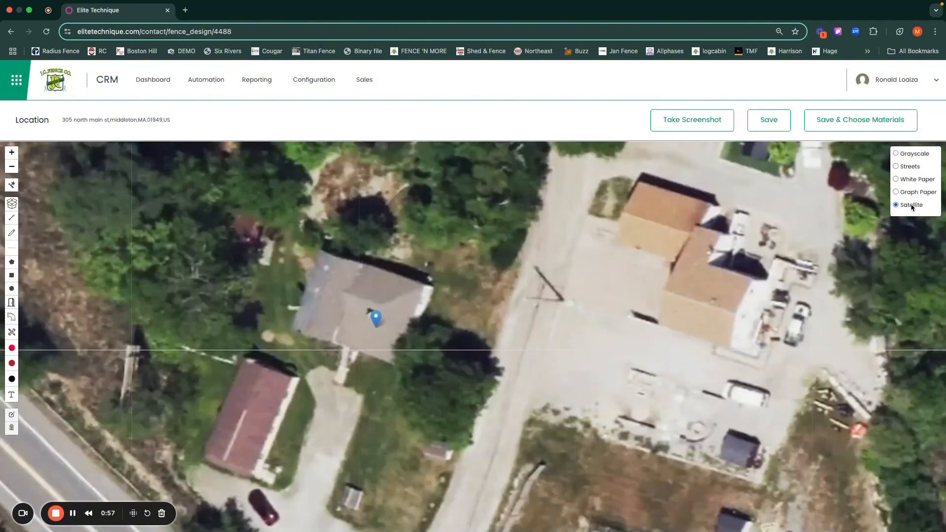
scroll(417, 374, "up", 3)
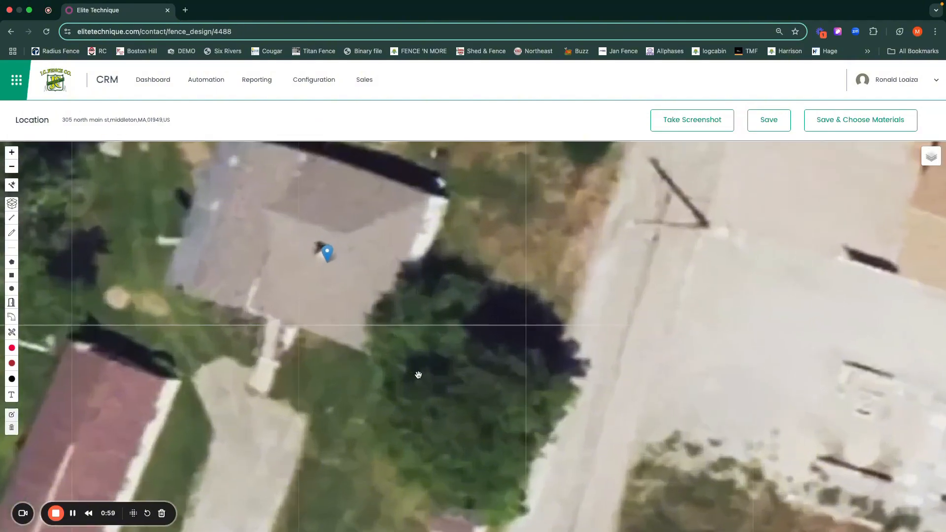
scroll(418, 374, "down", 3)
scroll(418, 375, "down", 3)
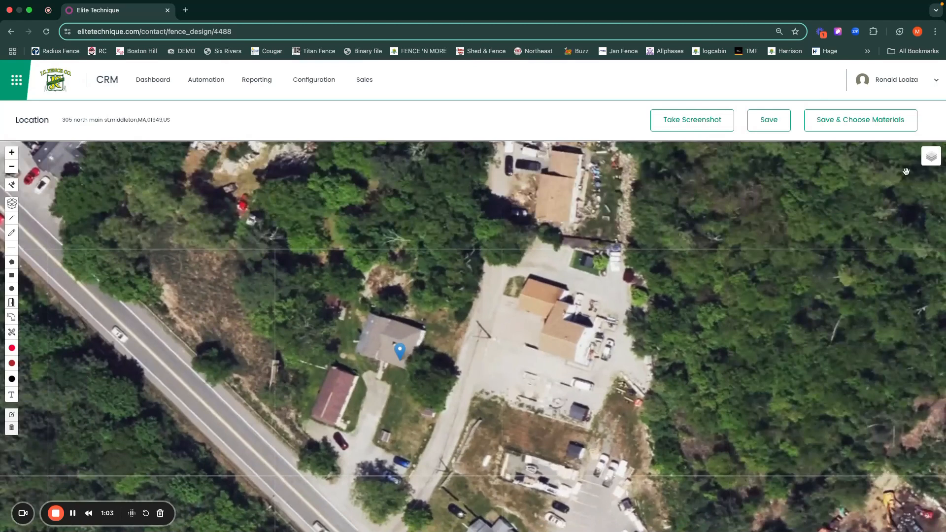
left_click(933, 156)
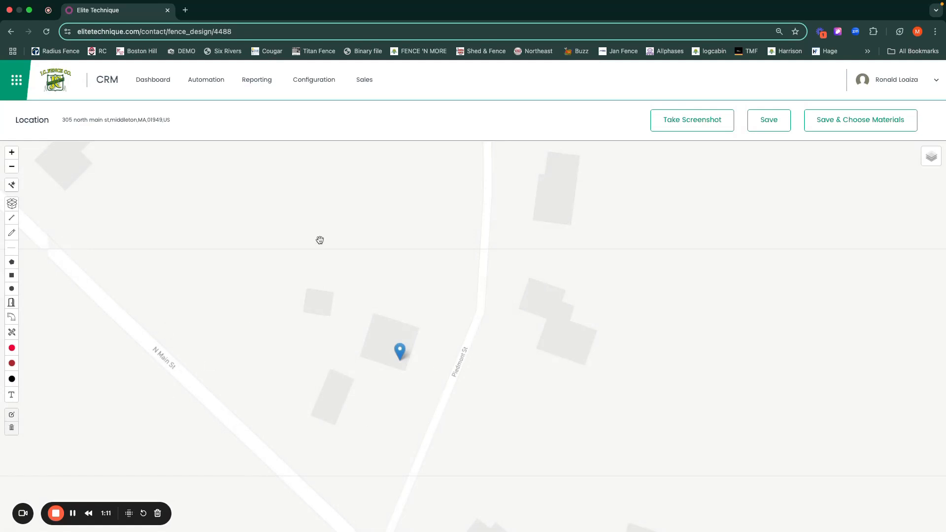
- Review the fence products available for the design and close the list without choosing one
left_click(12, 154)
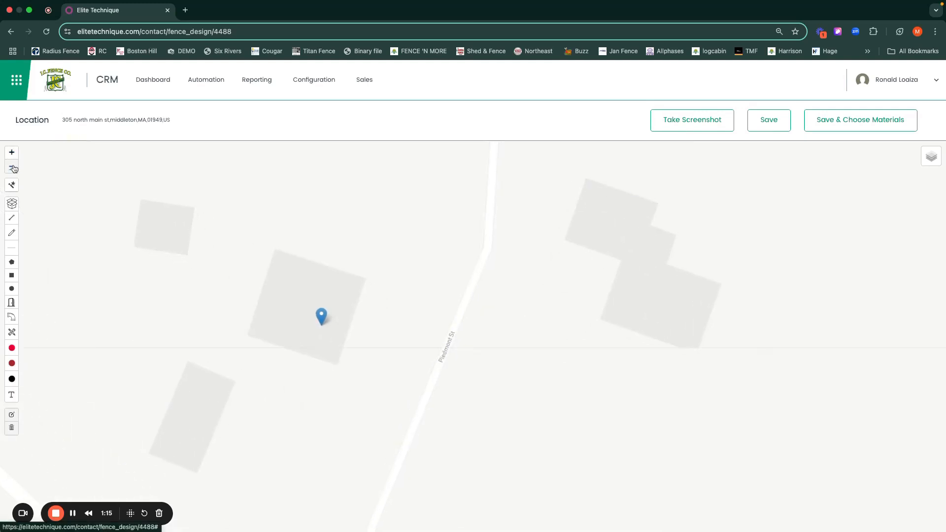
left_click(13, 168)
left_click(13, 168)
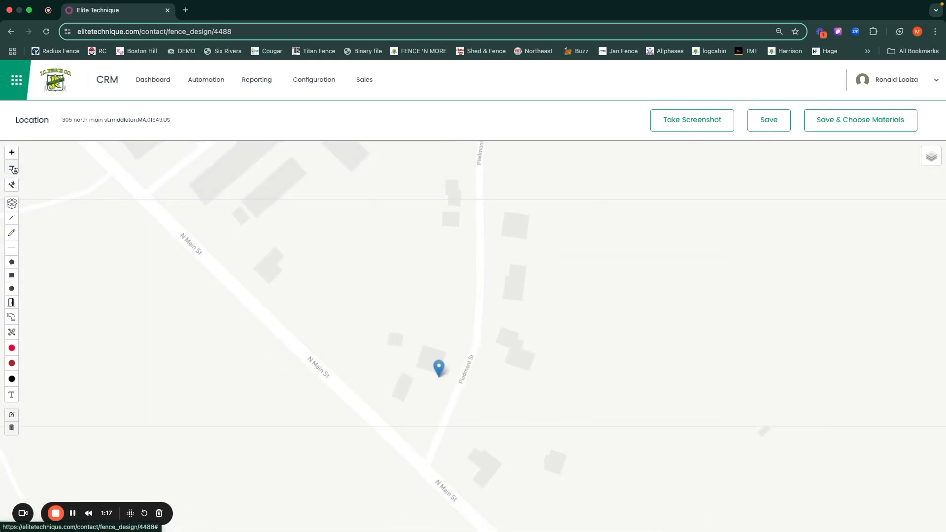
left_click(12, 204)
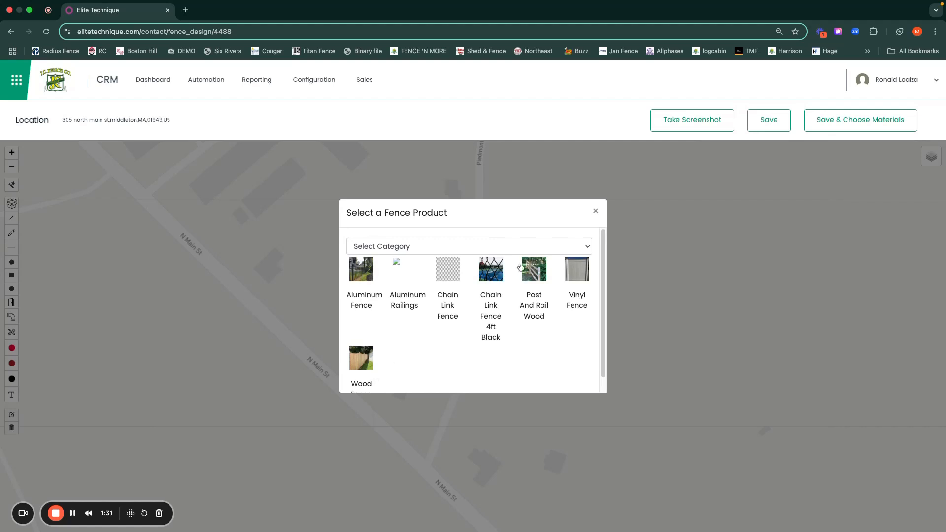
left_click(596, 213)
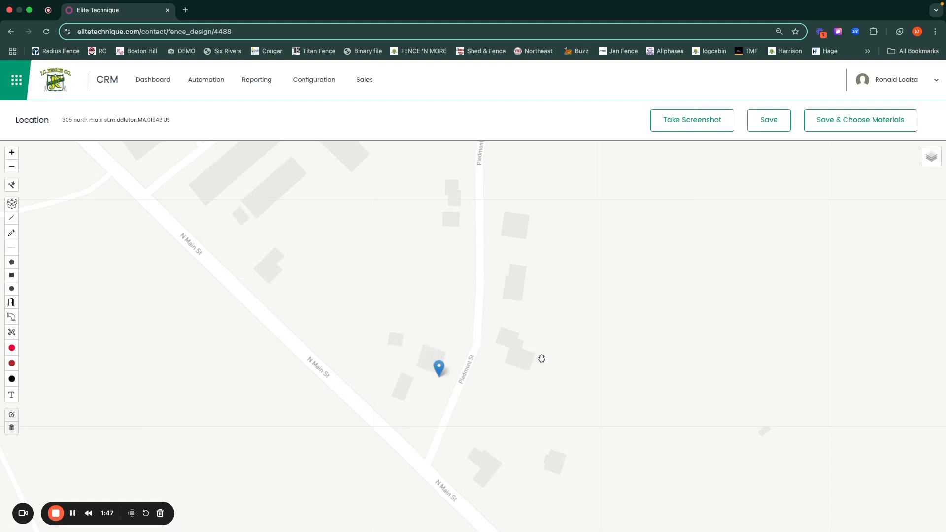
left_click_drag(541, 358, 441, 295)
scroll(359, 314, "down", 3)
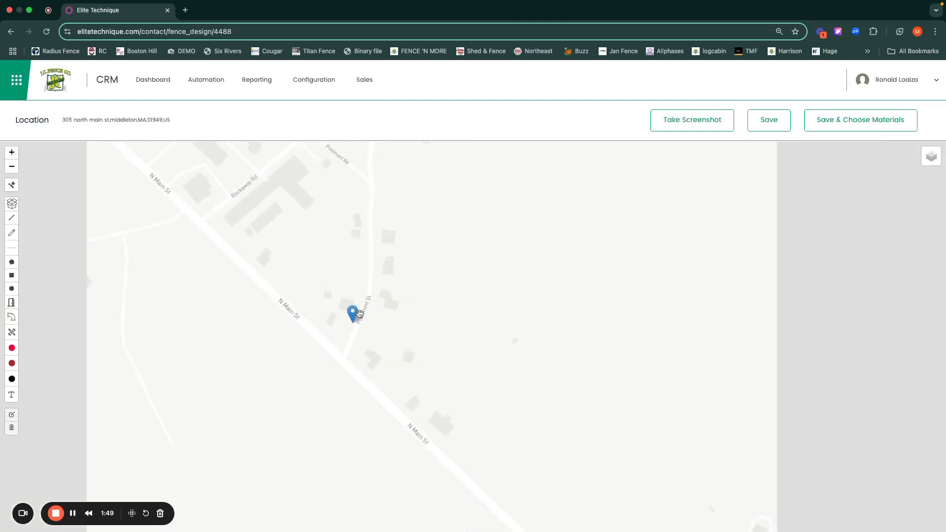
scroll(359, 315, "up", 3)
scroll(360, 314, "up", 1)
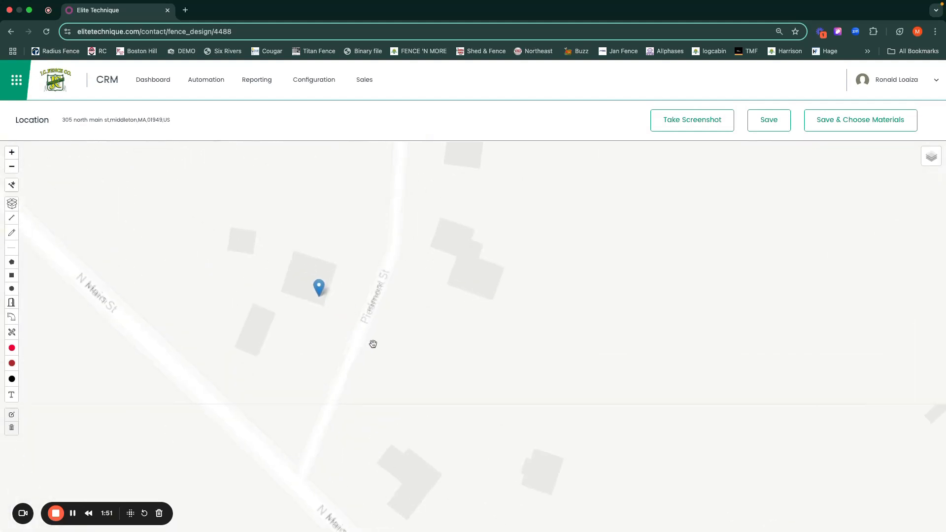
scroll(373, 349, "down", 2)
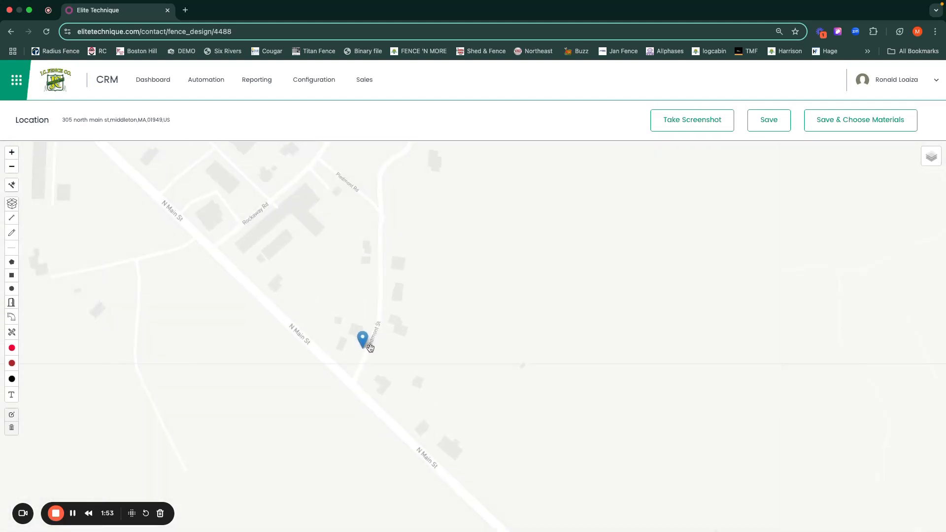
scroll(373, 348, "down", 1)
- Draw a four-segment fence line from the marked house's northwest corner, out alongside Piedmont St, and back to its southeast corner
scroll(372, 348, "up", 2)
scroll(370, 349, "up", 2)
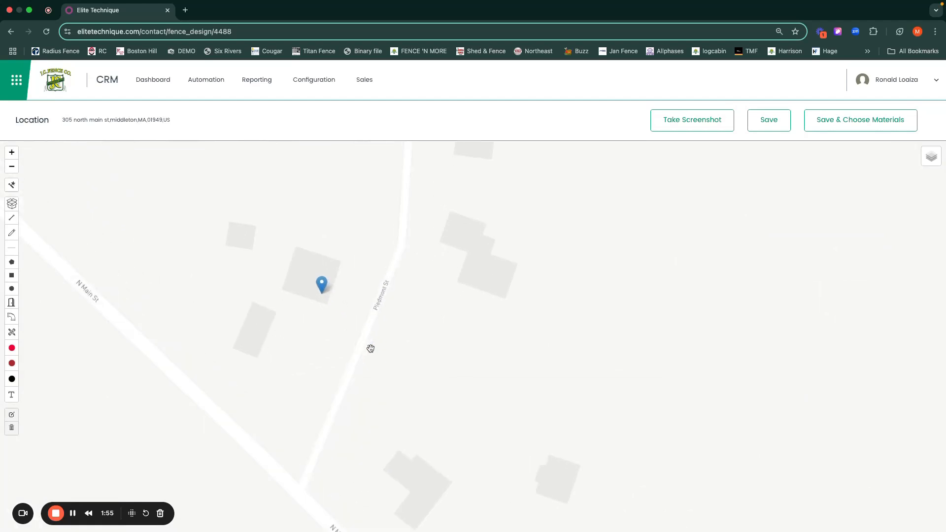
mouse_move(319, 230)
left_mouse_down()
mouse_move(419, 352)
mouse_move(486, 365)
mouse_move(448, 312)
mouse_move(467, 302)
mouse_move(507, 317)
mouse_move(494, 359)
mouse_move(483, 363)
mouse_move(496, 331)
left_mouse_up()
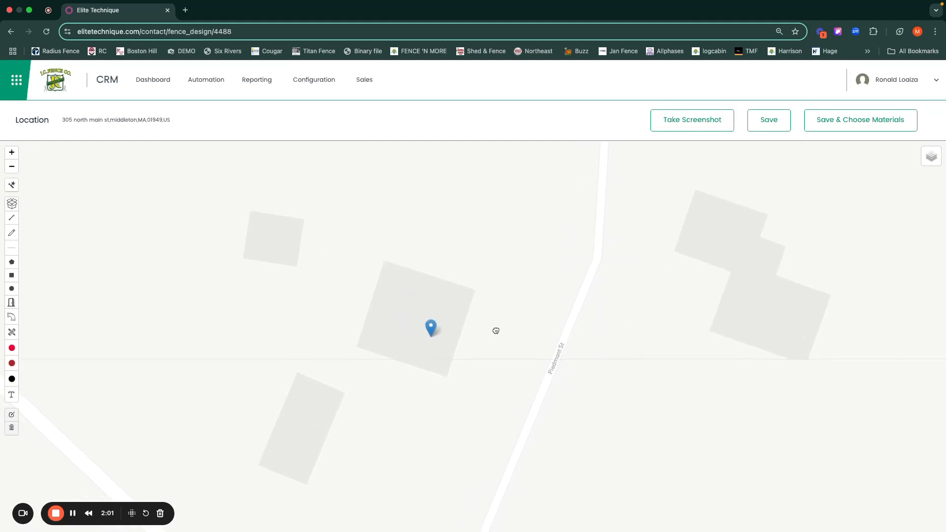
left_click(12, 220)
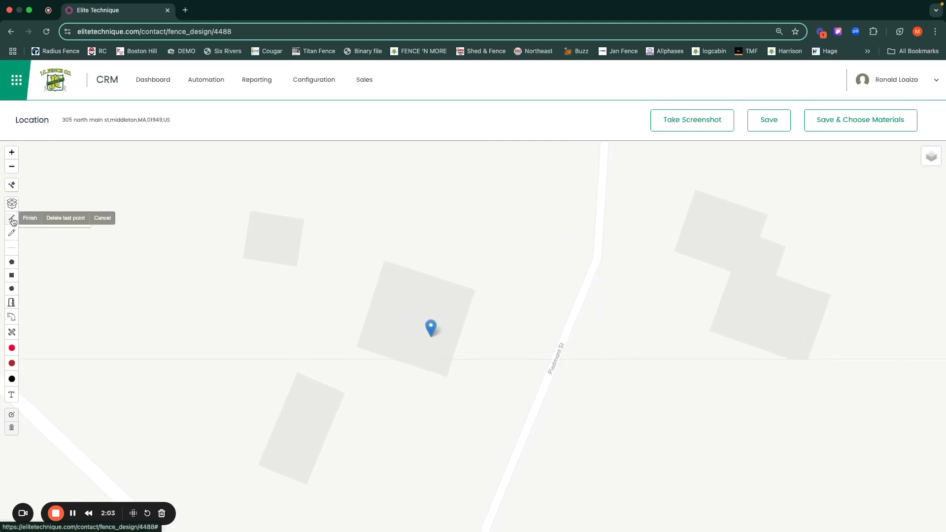
left_click(385, 261)
left_click(402, 191)
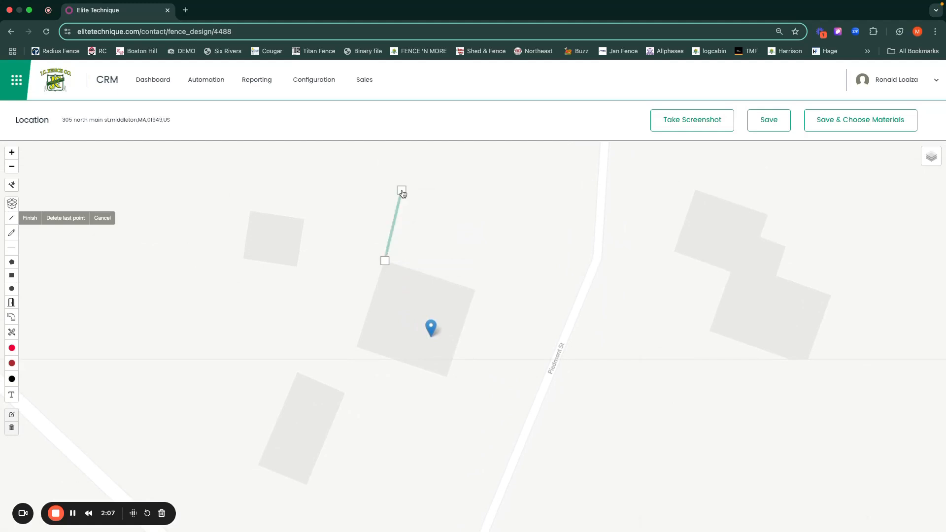
left_click(559, 243)
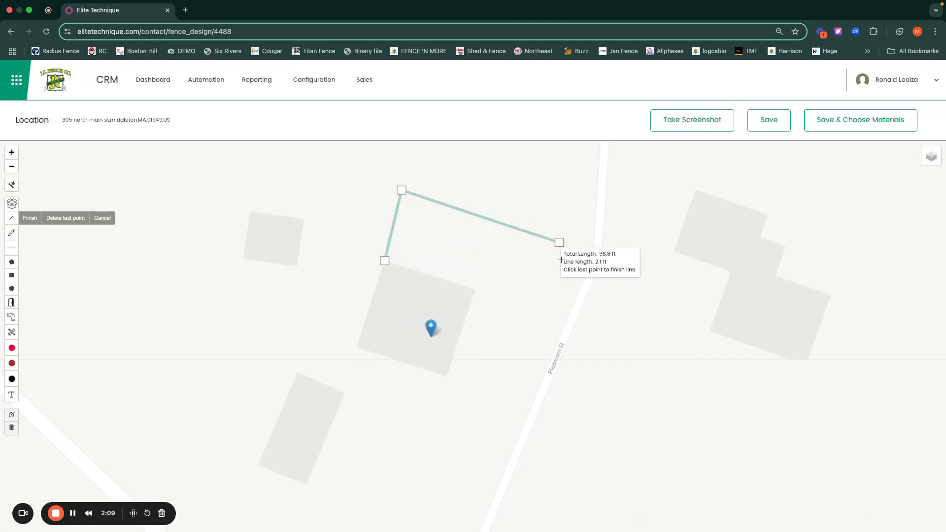
left_click(508, 396)
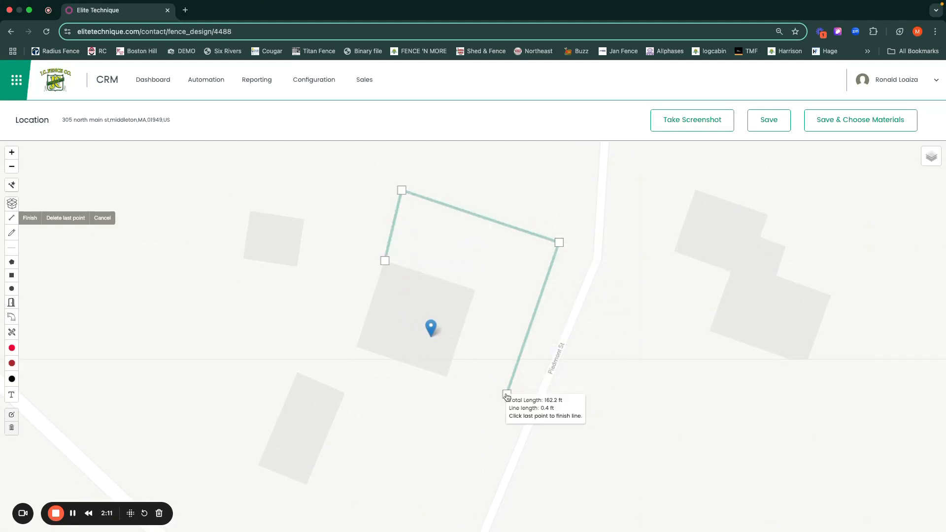
double_click(445, 374)
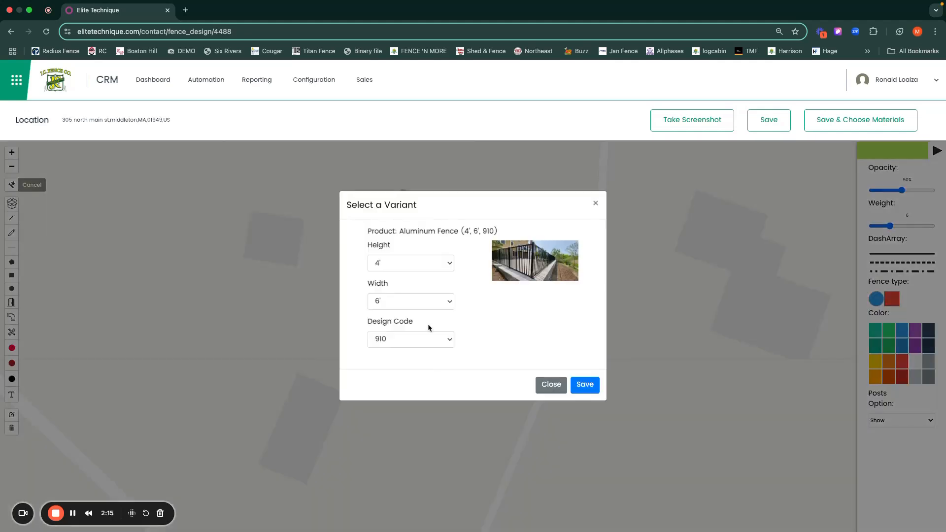
- Assign the Aluminum Fence variant with height 4', width 6' and design code 910 to the drawn line, and save it
left_click(403, 264)
left_click(449, 307)
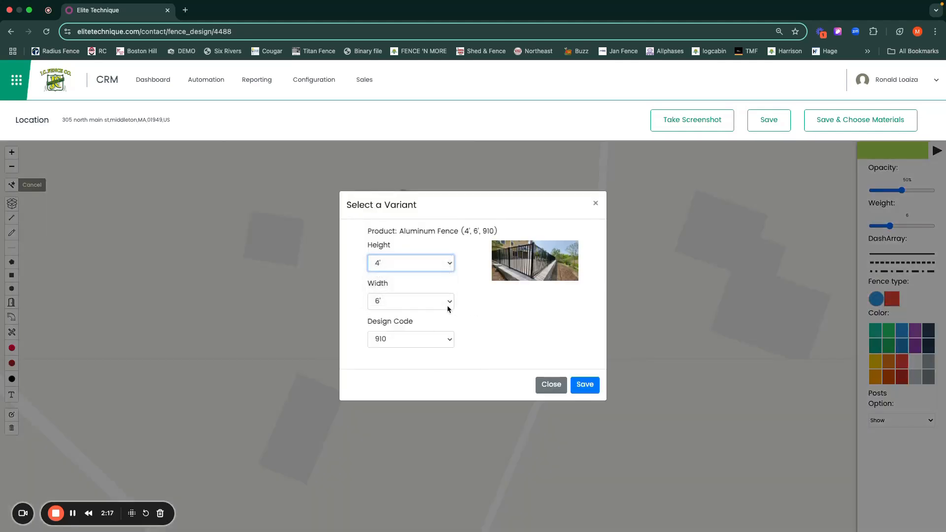
left_click(436, 304)
left_click(505, 313)
left_click(419, 339)
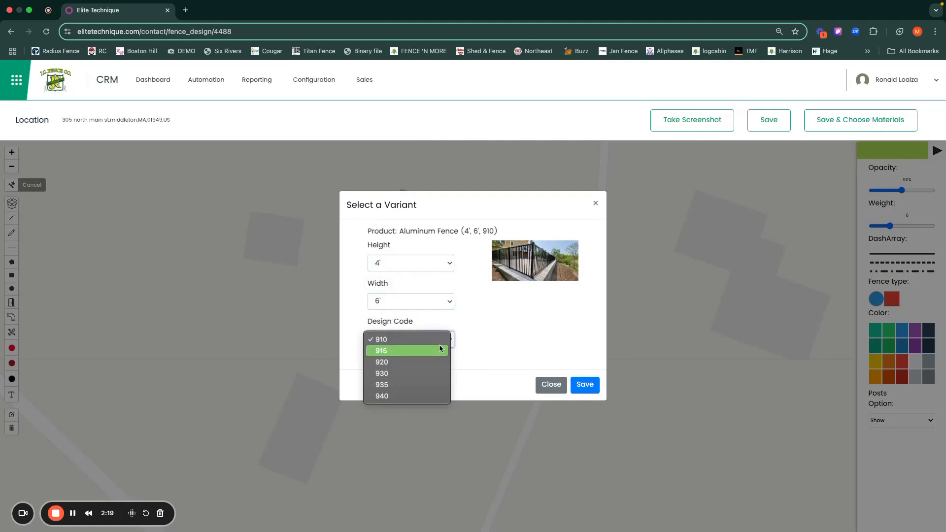
left_click(491, 338)
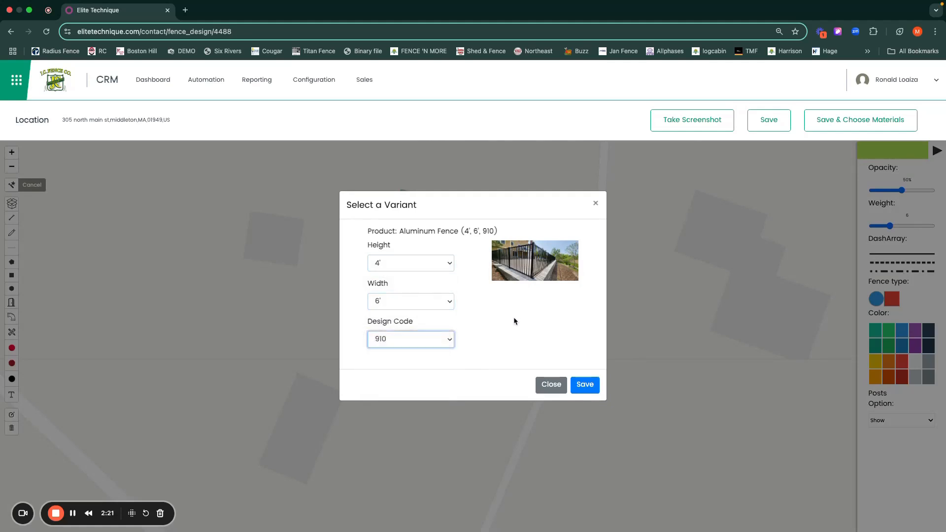
left_click(585, 385)
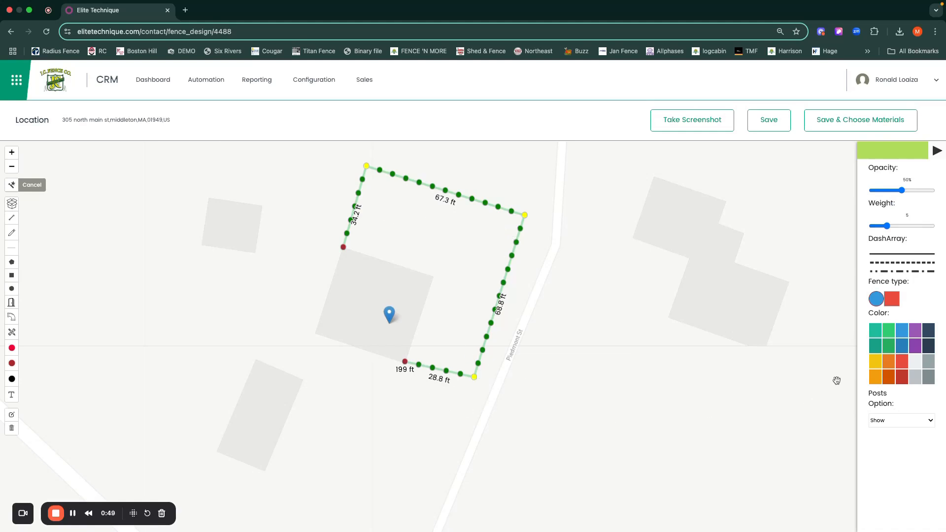
- Set the fence line's opacity to 66% and its weight to 7
mouse_move(903, 190)
left_mouse_down()
mouse_move(877, 192)
mouse_move(911, 193)
left_mouse_up()
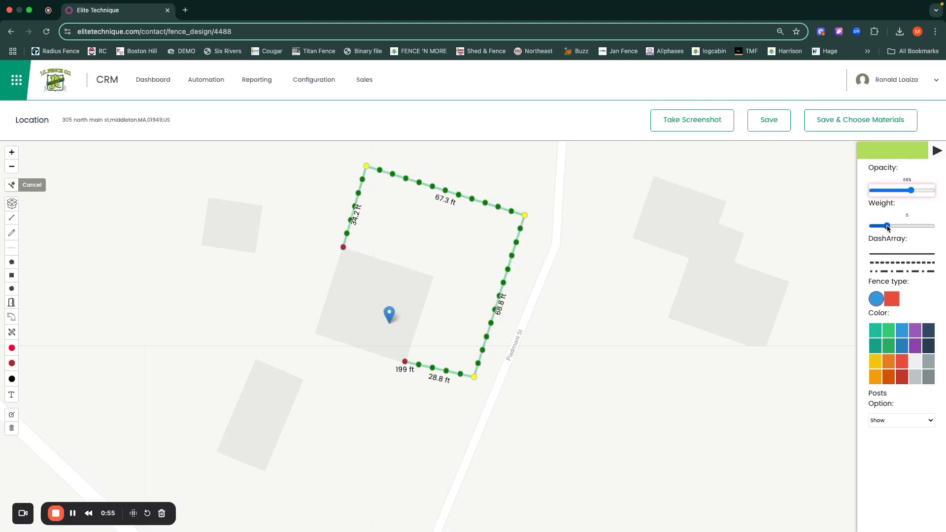
mouse_move(887, 225)
left_mouse_down()
mouse_move(913, 229)
mouse_move(879, 240)
mouse_move(892, 239)
left_mouse_up()
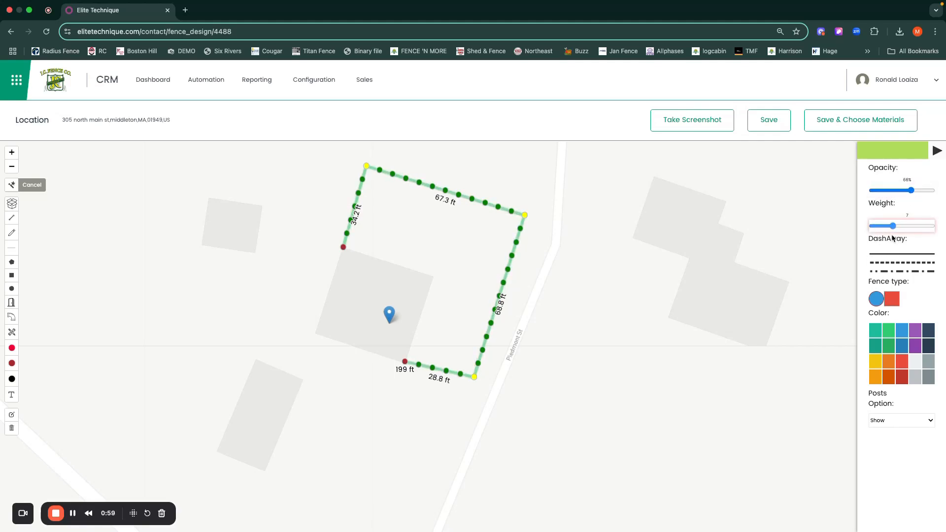
- Try the dashed line pattern and square posts on the fence, and switch back to round posts
left_click(890, 262)
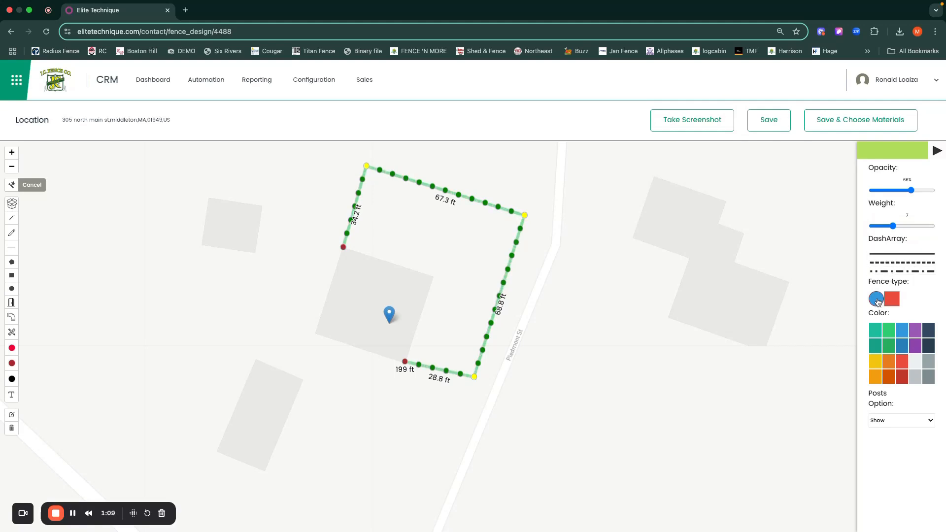
left_click(892, 302)
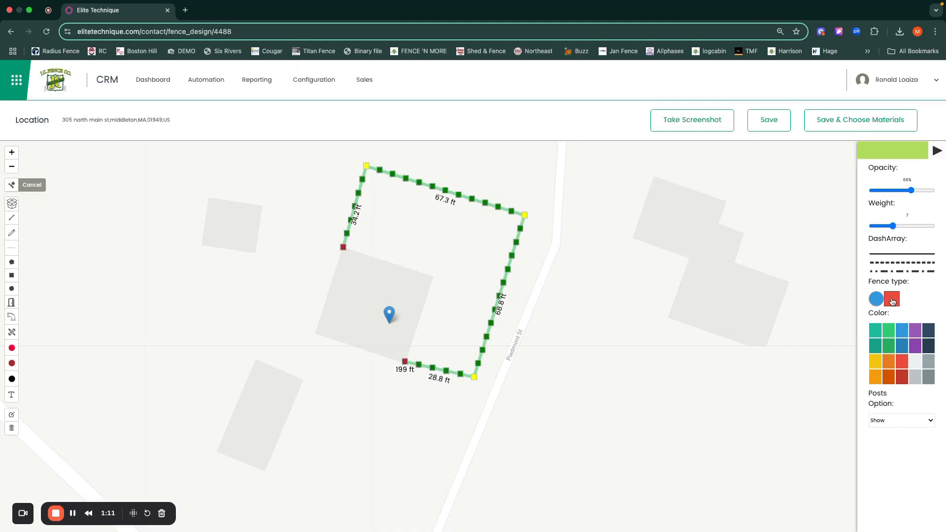
left_click(875, 301)
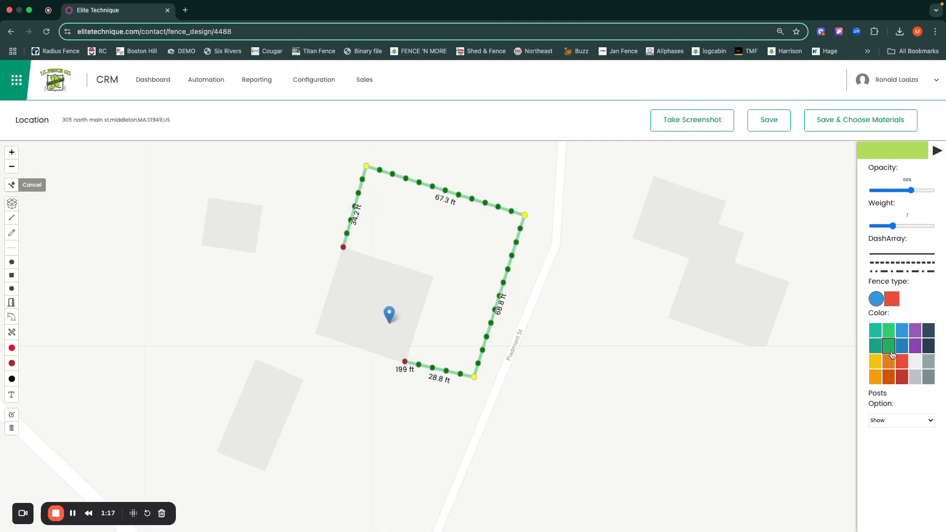
- Try purple, red and gray on the fence line, and settle on teal as its color
left_click(913, 346)
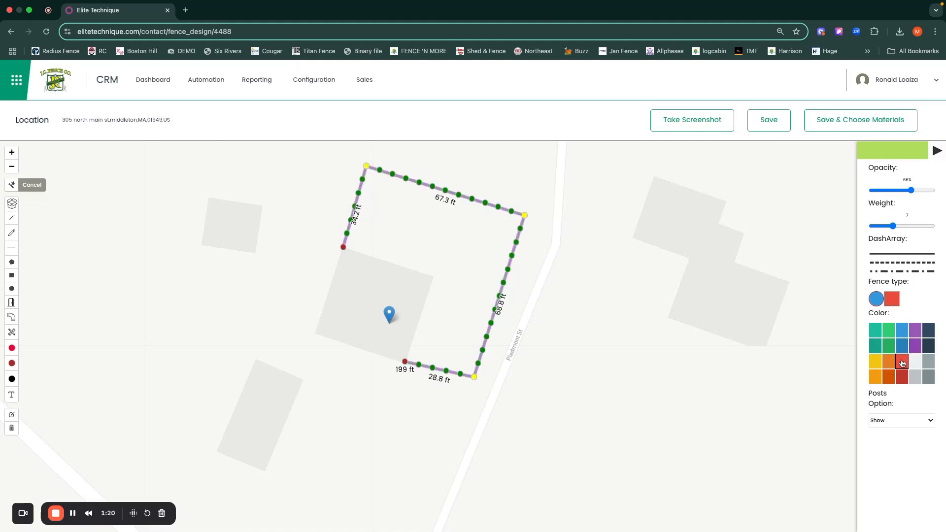
left_click(901, 362)
left_click(928, 363)
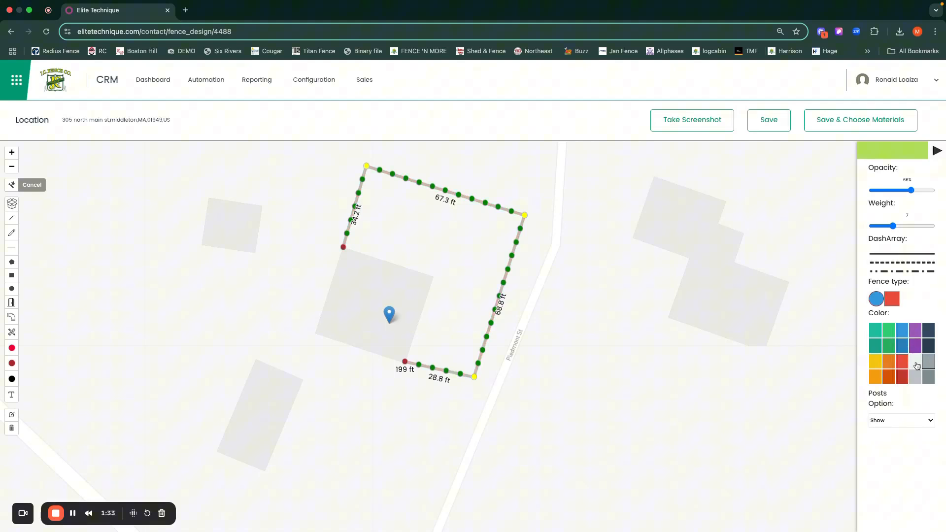
left_click(876, 330)
- Hide the posts along the fence line, and show them again
left_click(892, 421)
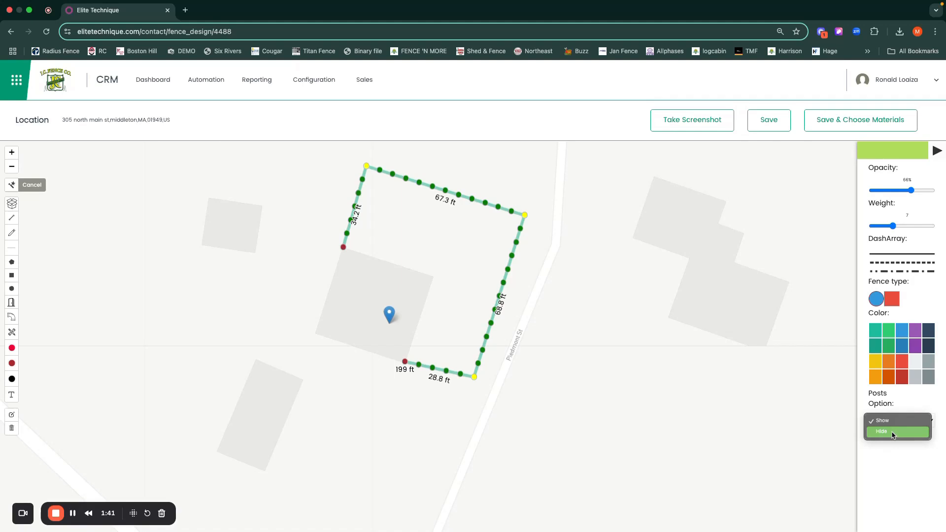
left_click(892, 432)
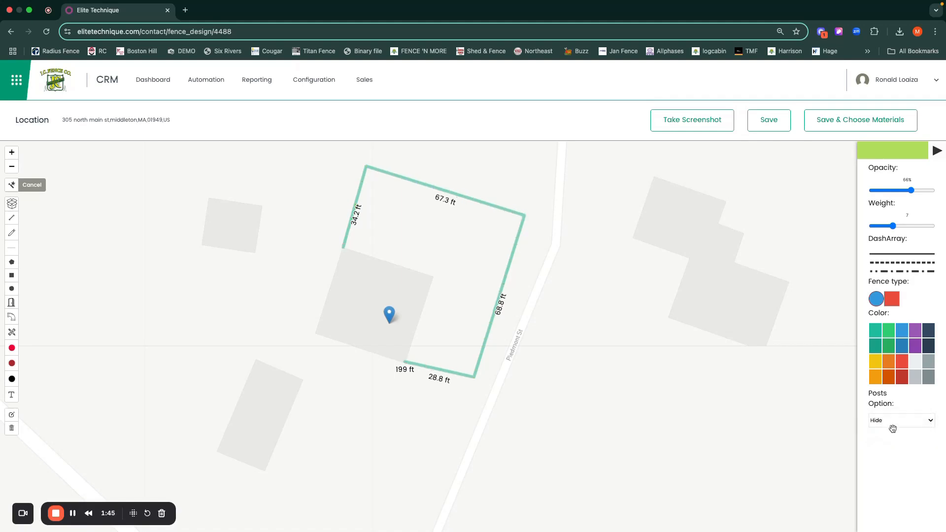
left_click(893, 426)
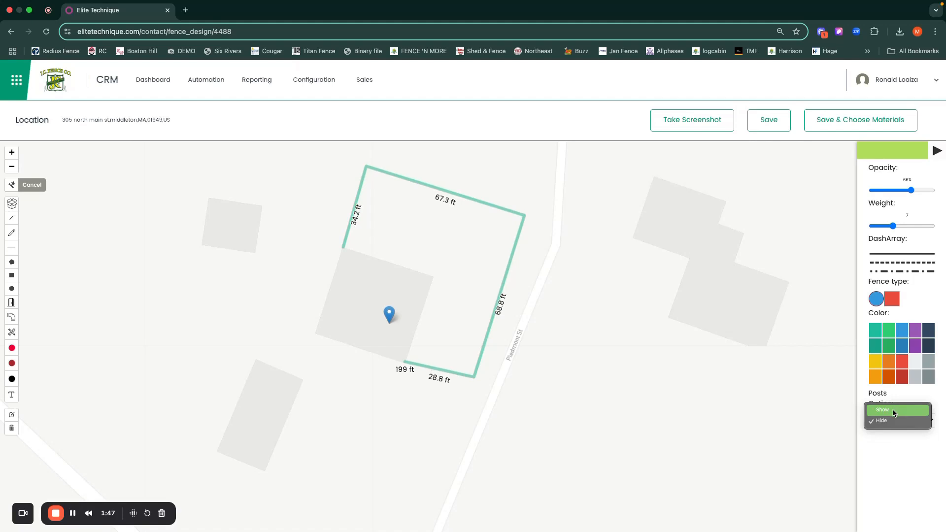
left_click(892, 410)
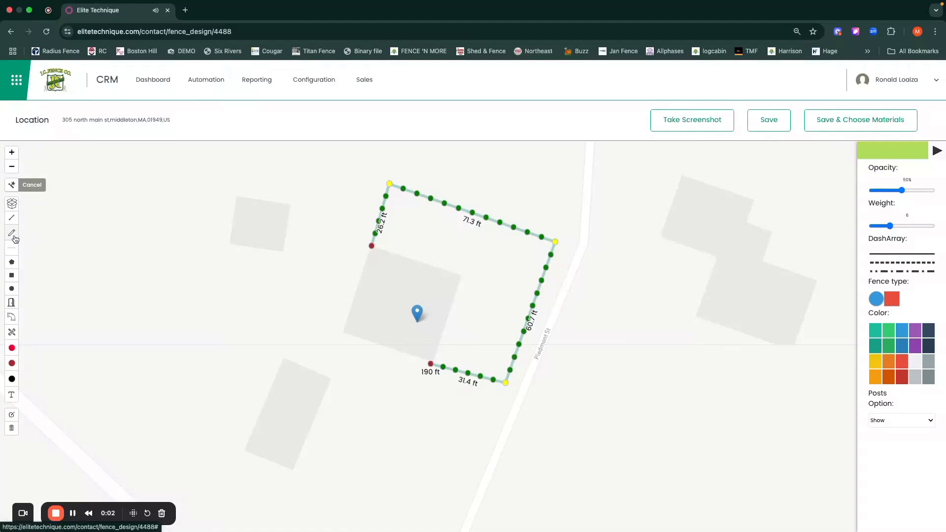
- Place an Aluminum Double Gate on the fence's back run with height 4', width 10', design code 910 and drop rod count 1
left_click(13, 303)
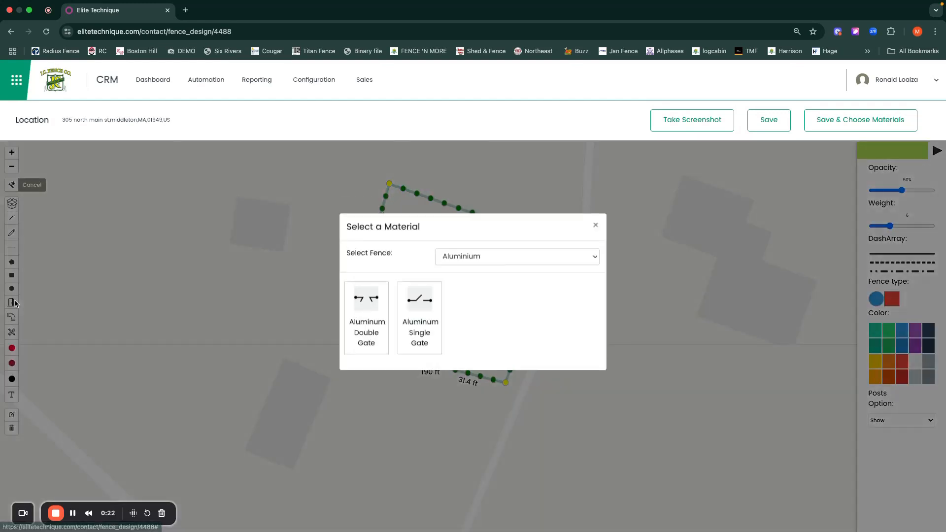
left_click(474, 266)
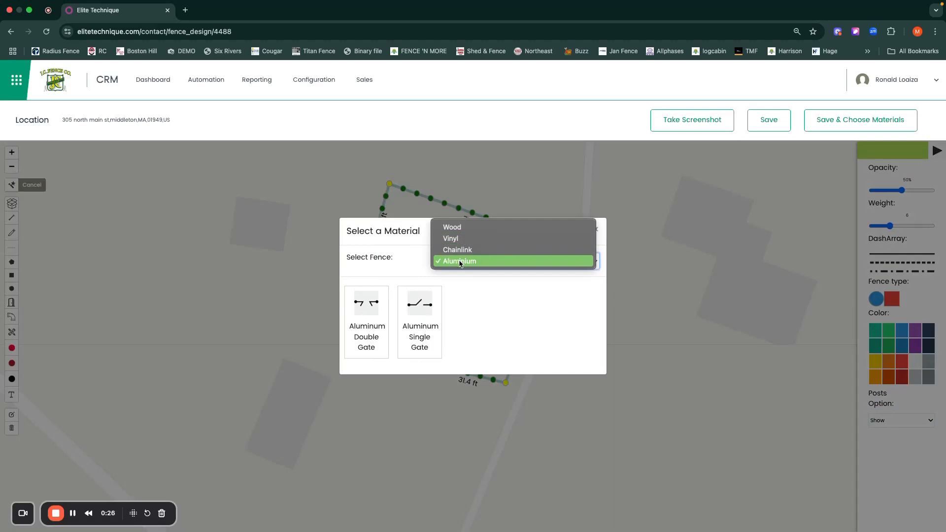
left_click(459, 263)
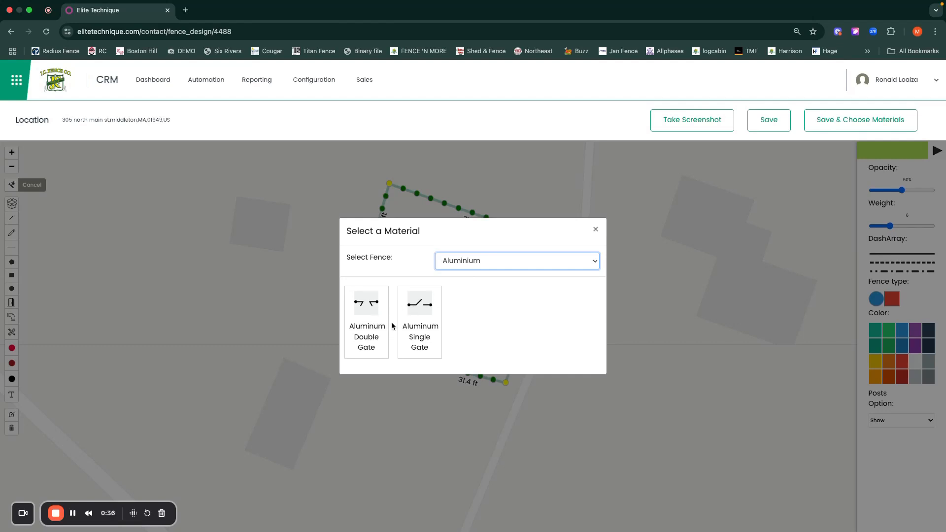
left_click(367, 309)
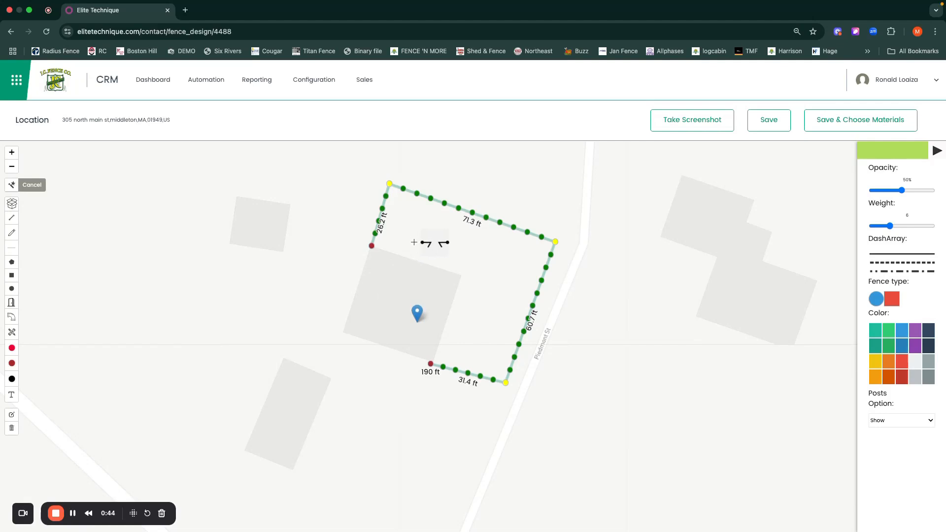
left_click(449, 204)
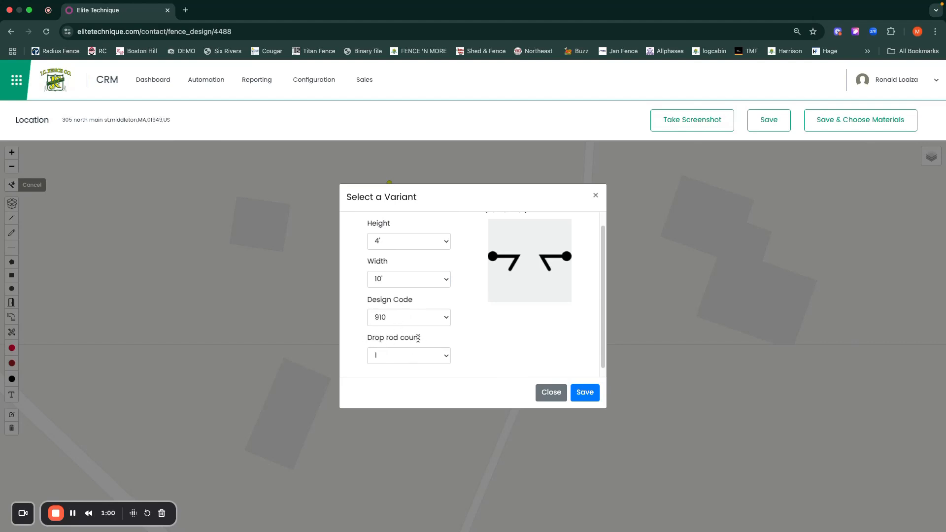
left_click(581, 393)
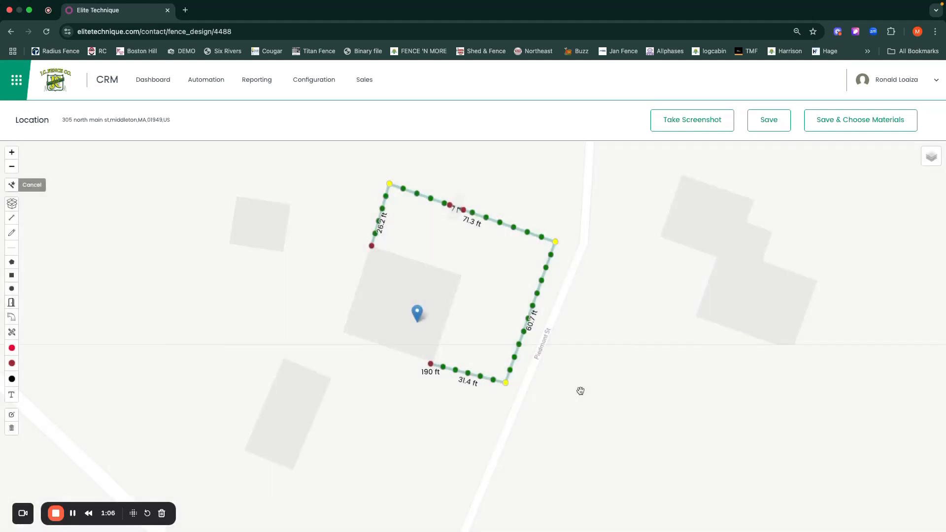
- Place an Aluminum Single Gate on the short fence run between the house and Piedmont St
left_click(12, 304)
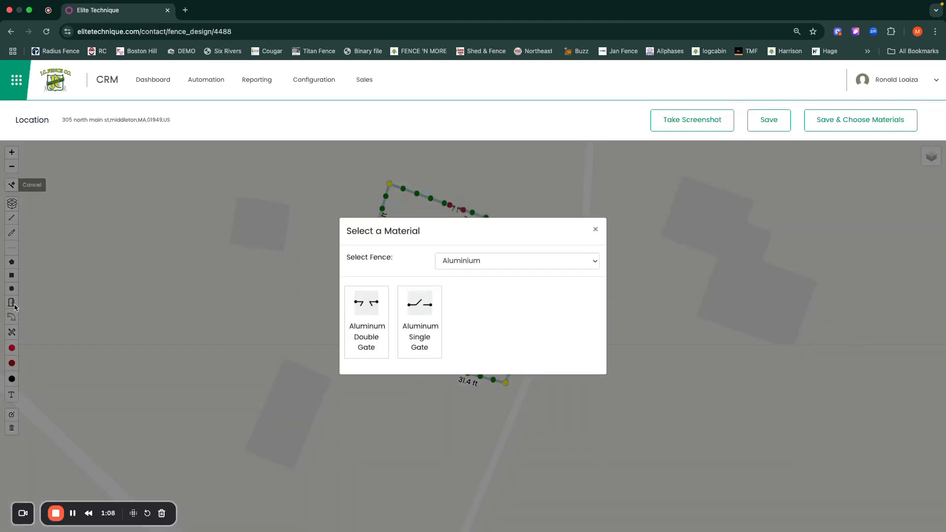
left_click(416, 310)
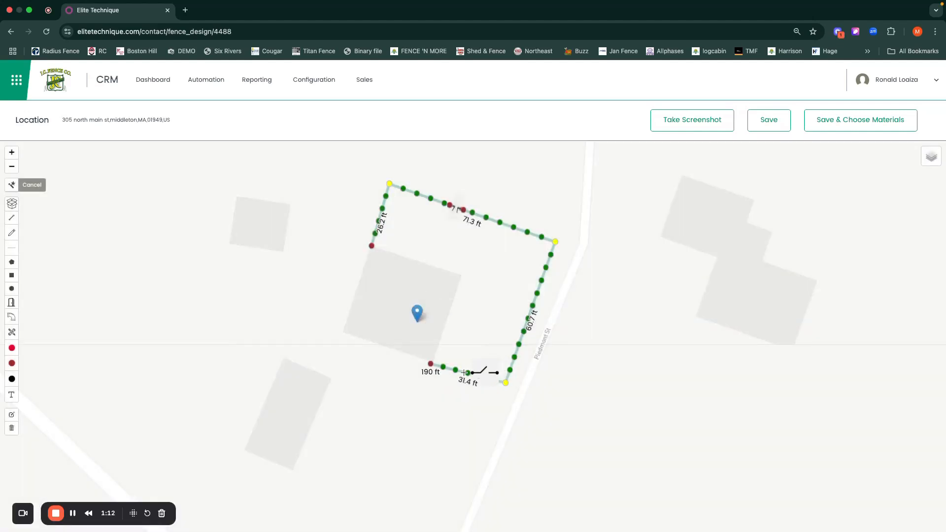
left_click(464, 372)
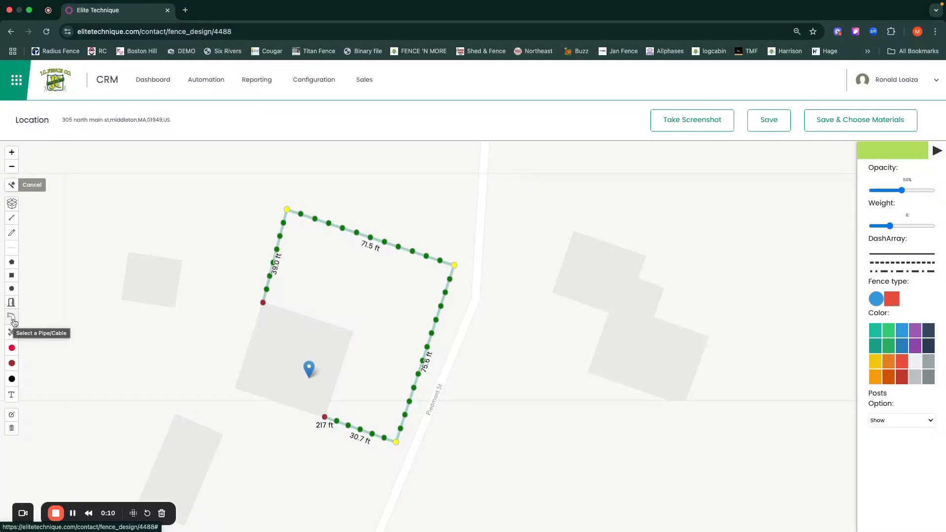
- Place a Tree marker just inside the fence corner near Piedmont St, and end marker placement
left_click(12, 318)
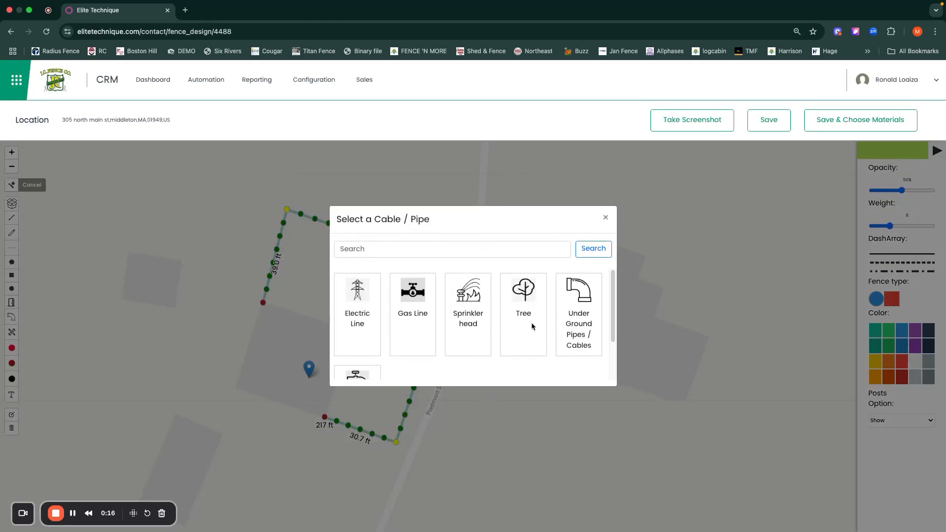
left_click(524, 295)
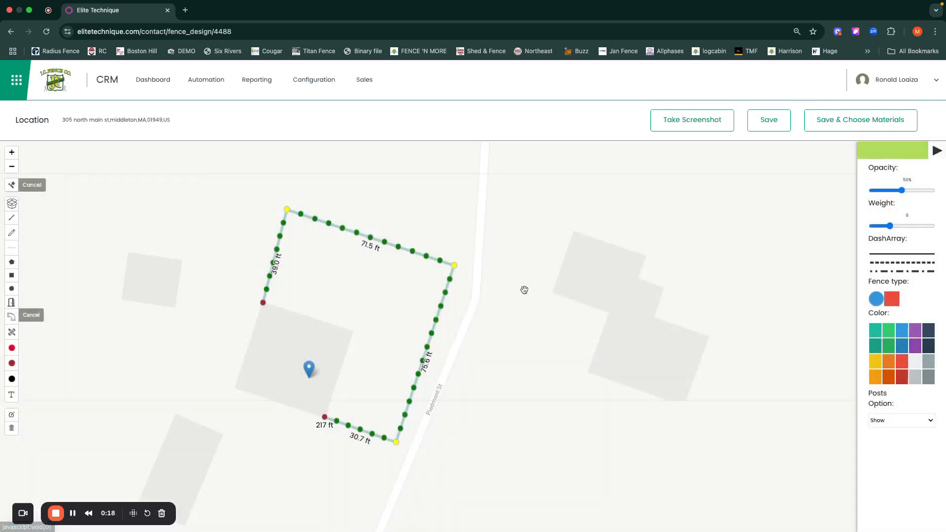
left_click(387, 427)
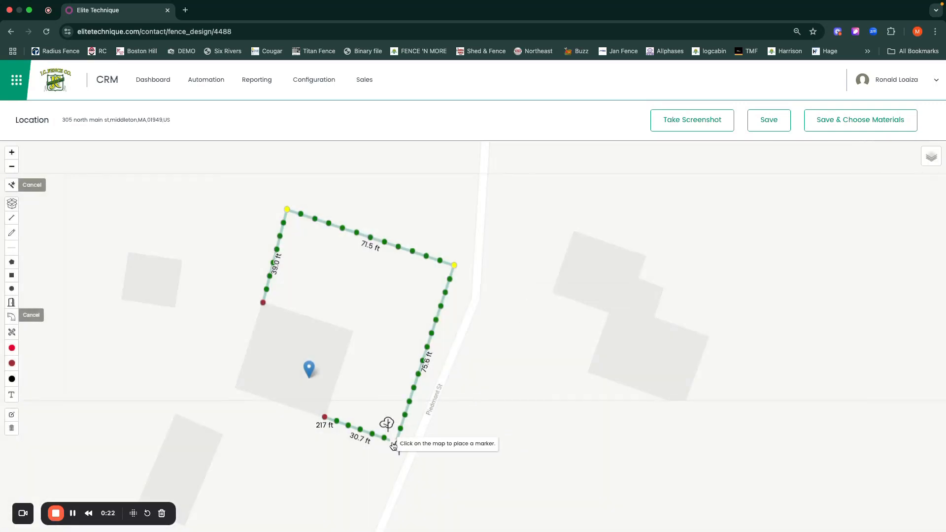
left_click(31, 316)
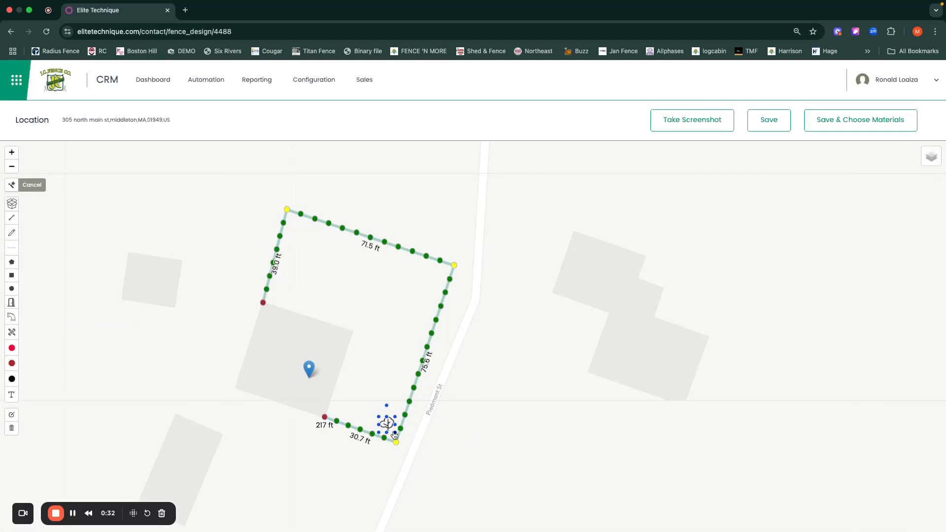
- Enlarge the tree marker to several times its size and rotate it slightly
mouse_move(395, 435)
left_mouse_down()
mouse_move(443, 484)
mouse_move(453, 448)
mouse_move(456, 467)
mouse_move(410, 477)
mouse_move(457, 481)
left_mouse_up()
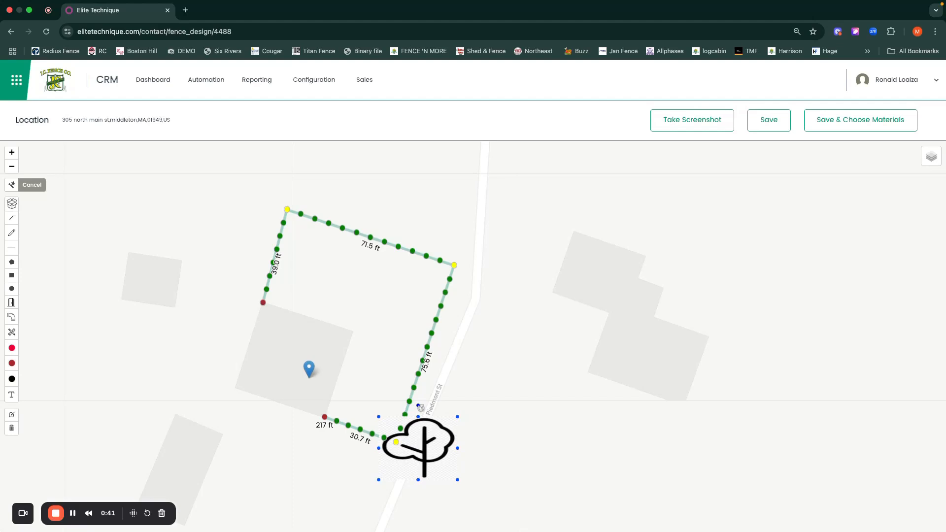
mouse_move(420, 408)
left_mouse_down()
mouse_move(404, 473)
mouse_move(434, 473)
mouse_move(446, 447)
mouse_move(427, 478)
mouse_move(420, 420)
mouse_move(413, 444)
mouse_move(419, 417)
mouse_move(422, 427)
left_mouse_up()
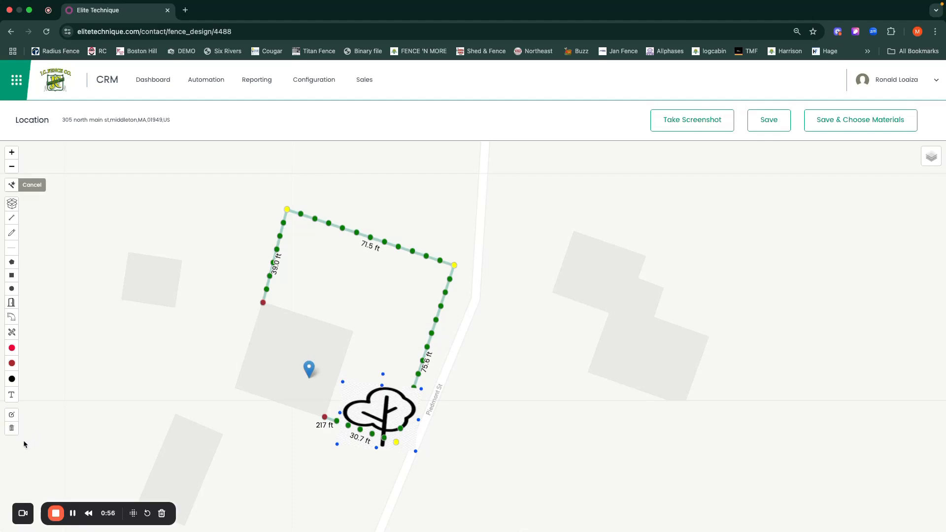
- Delete the tree marker from the map and save the deletion
left_click(11, 428)
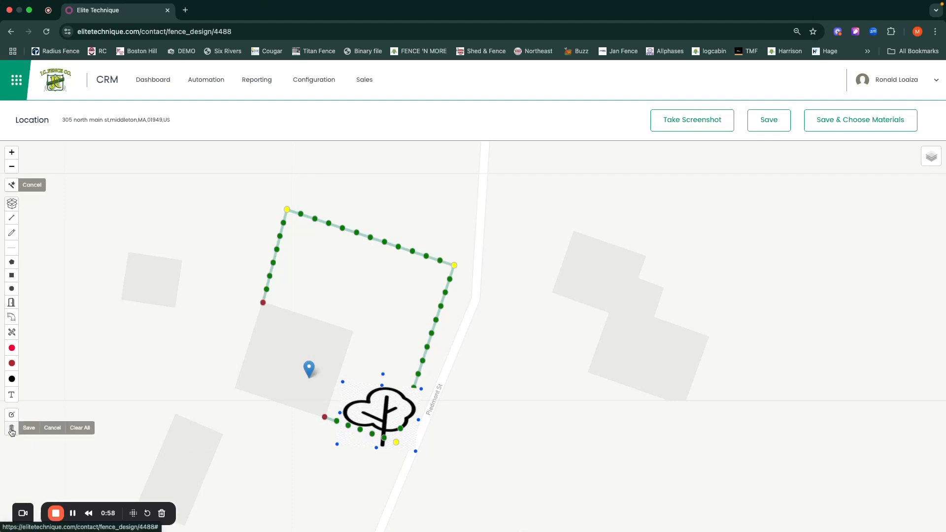
left_click(360, 413)
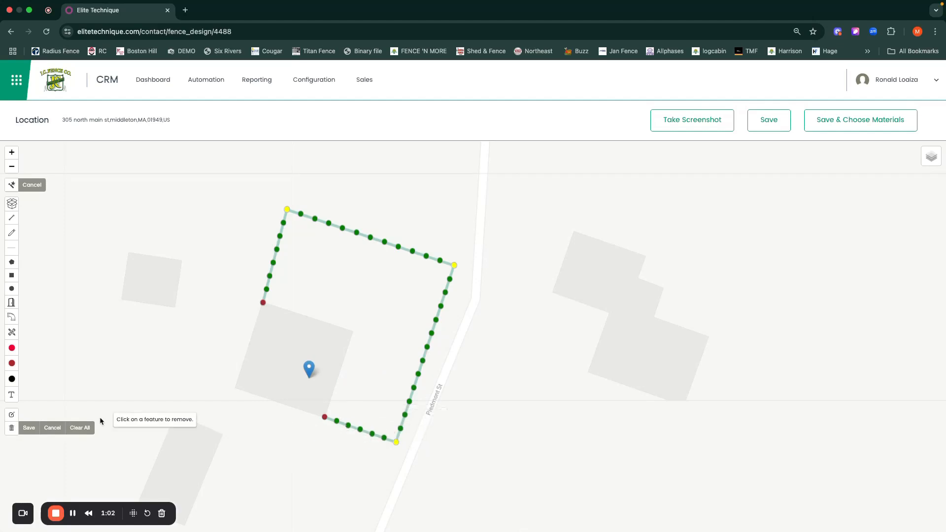
left_click(27, 429)
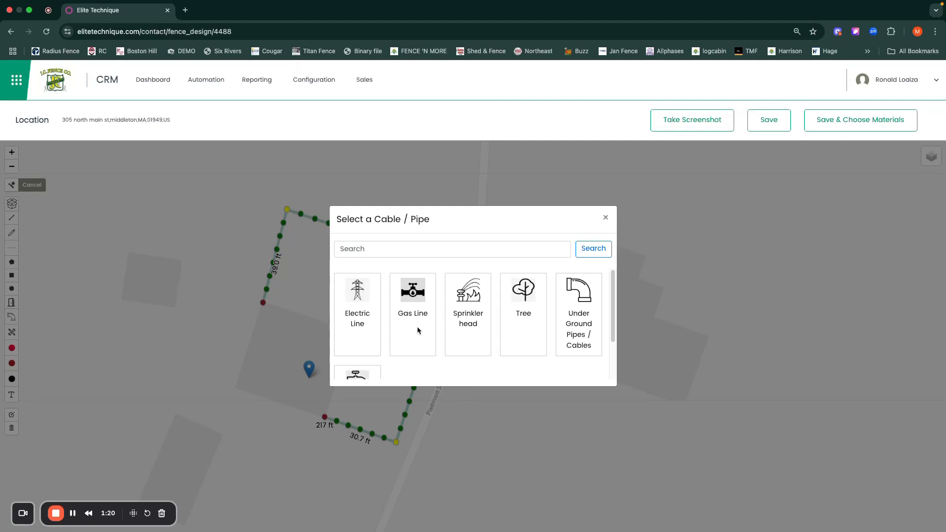
scroll(415, 327, "down", 3)
scroll(412, 340, "up", 3)
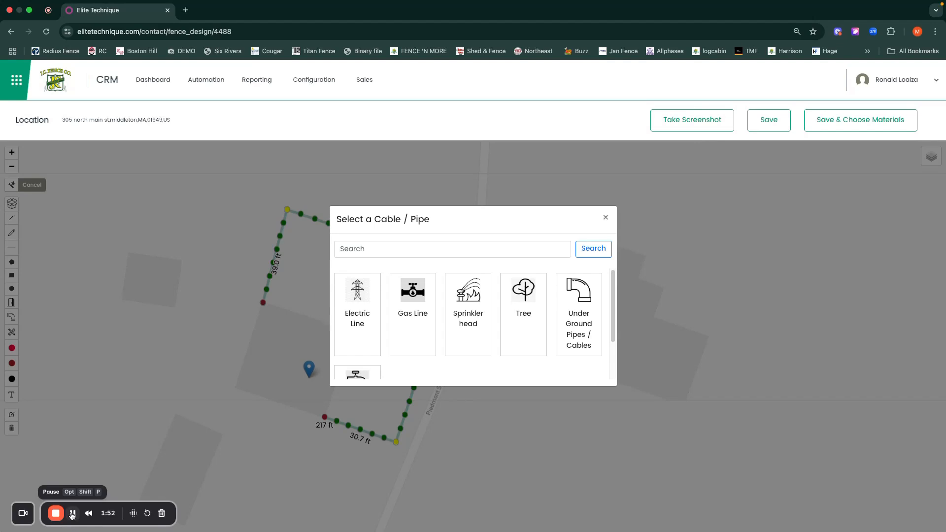
left_click(72, 514)
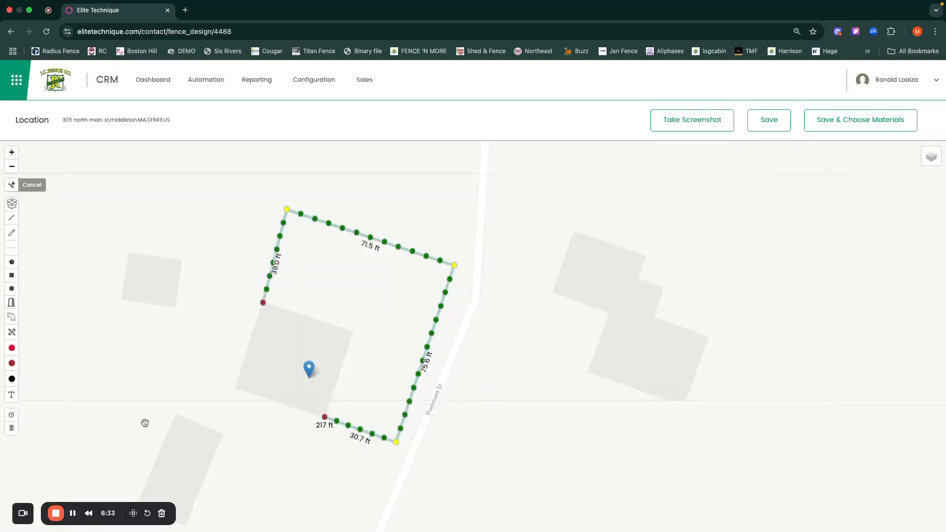
- Reshape the fence by nudging its back corner and pulling new points from the street-side and short front runs, and save the edit
left_click(12, 417)
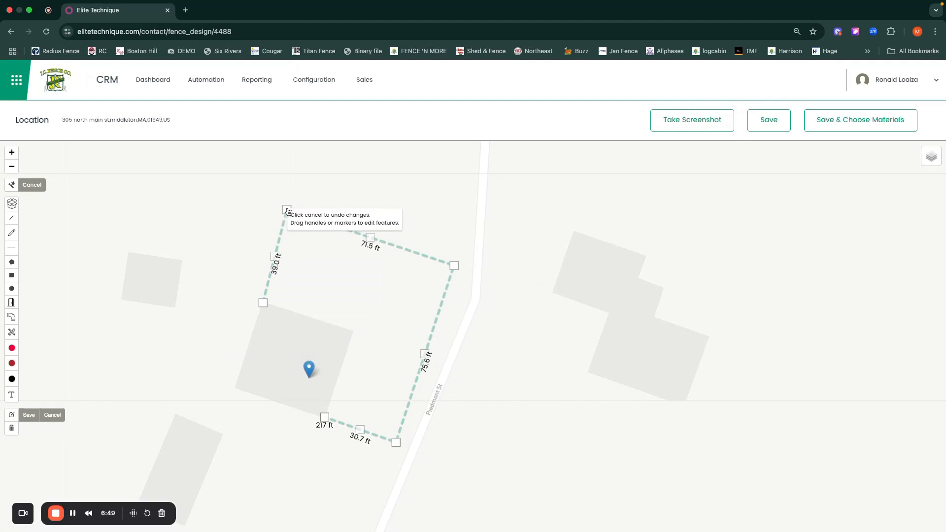
left_click_drag(287, 210, 289, 208)
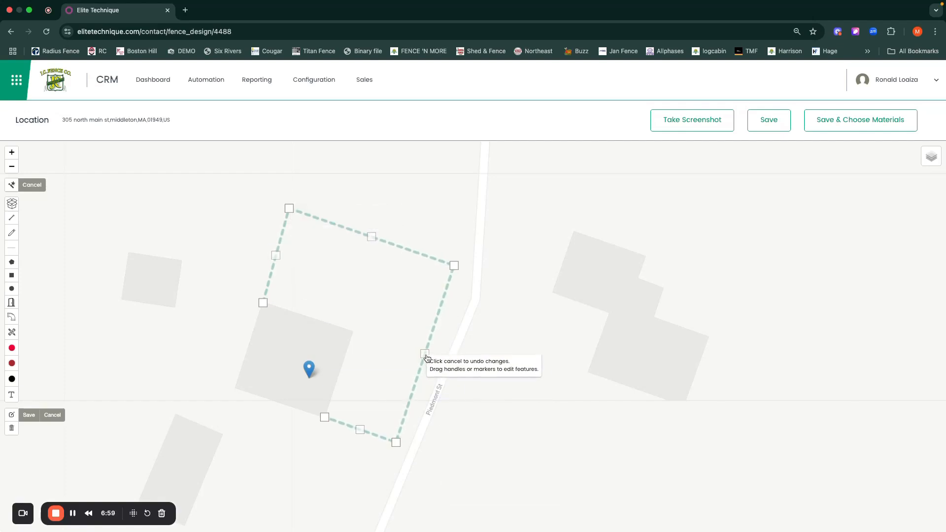
mouse_move(424, 354)
left_mouse_down()
mouse_move(488, 380)
mouse_move(389, 355)
mouse_move(437, 364)
mouse_move(425, 362)
left_mouse_up()
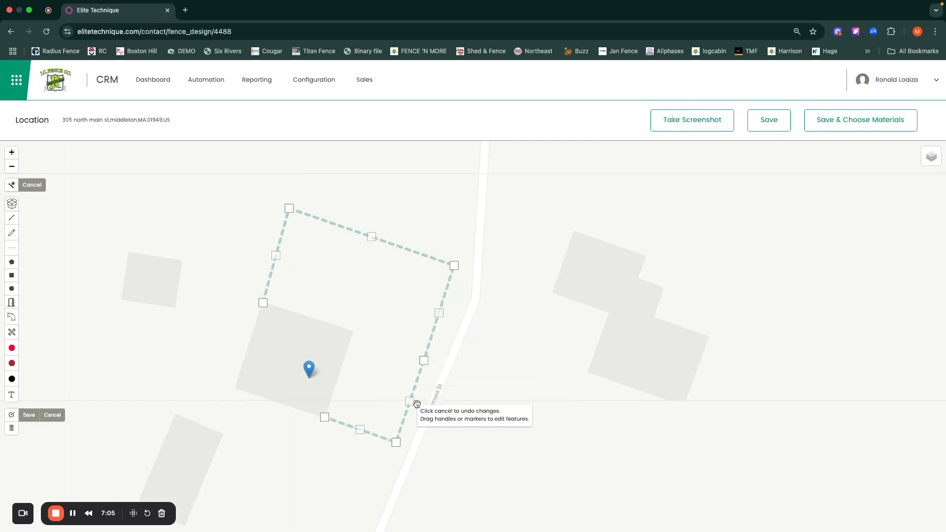
mouse_move(360, 429)
left_mouse_down()
mouse_move(366, 419)
mouse_move(361, 432)
left_mouse_up()
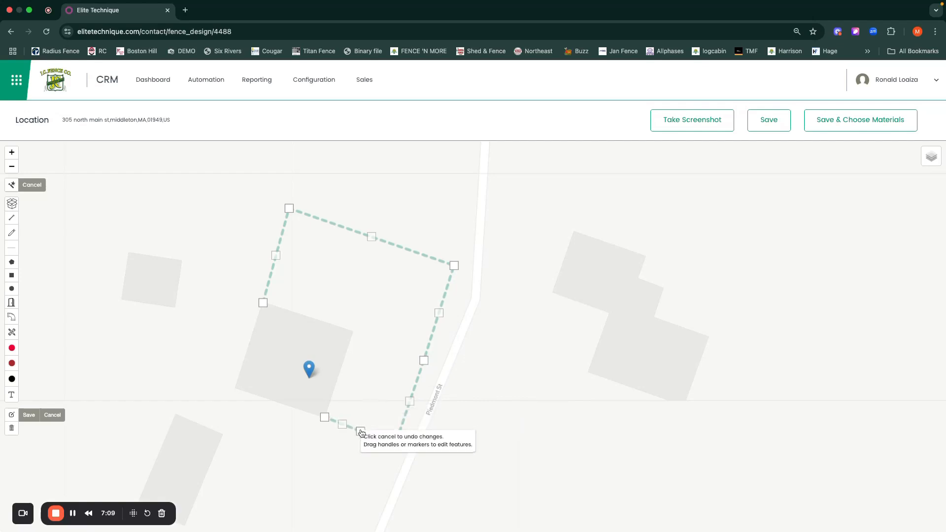
left_click(29, 415)
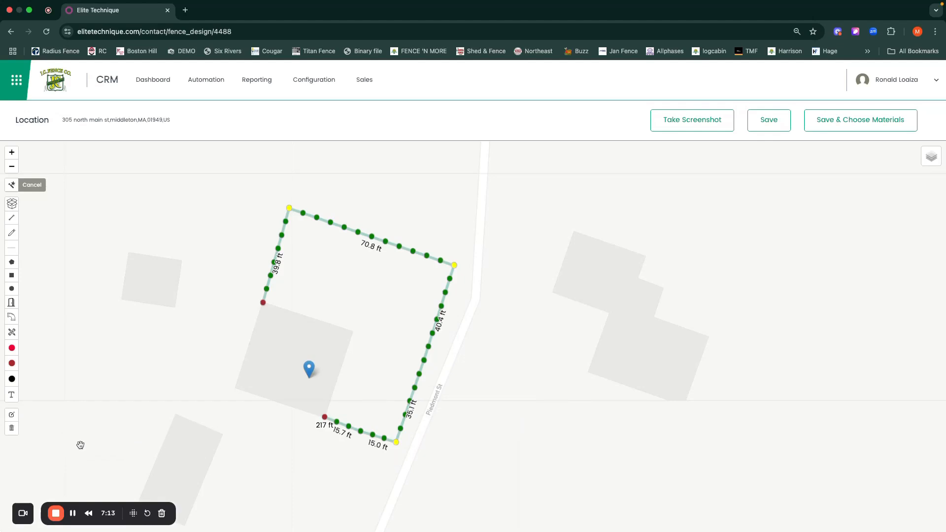
- Try removing the fence line from the map twice, cancelling the deletion each time
left_click(12, 428)
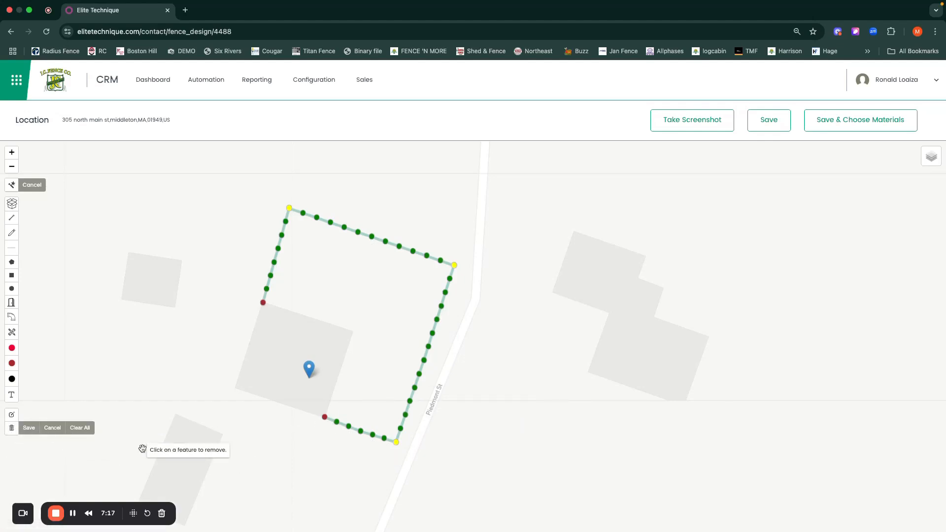
left_click(345, 425)
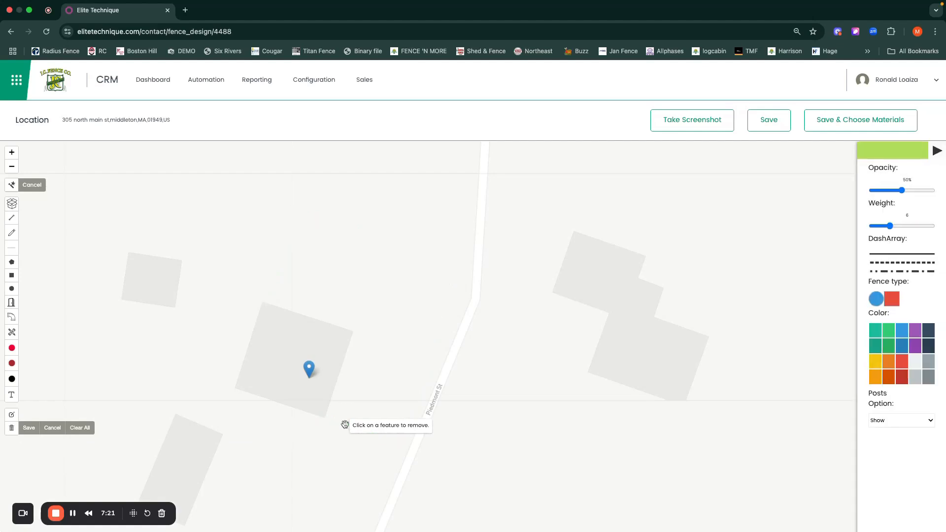
left_click(53, 430)
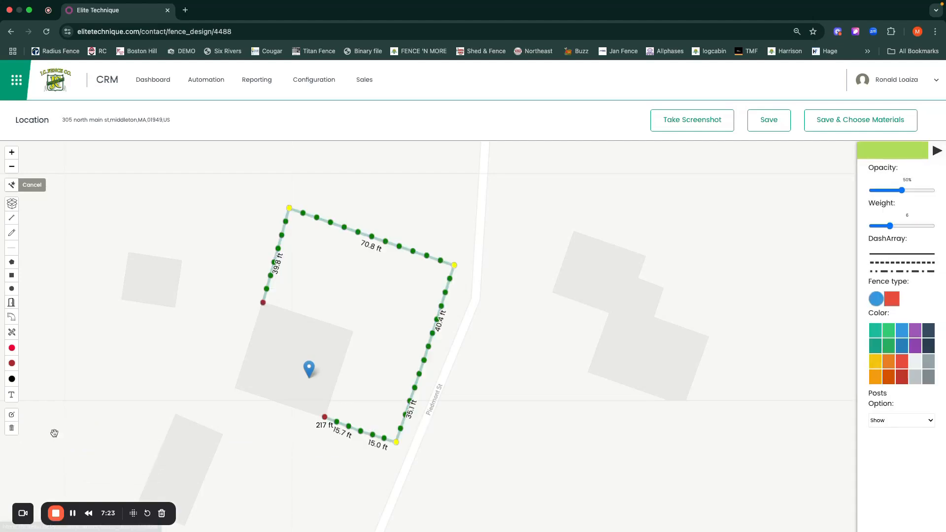
left_click(12, 427)
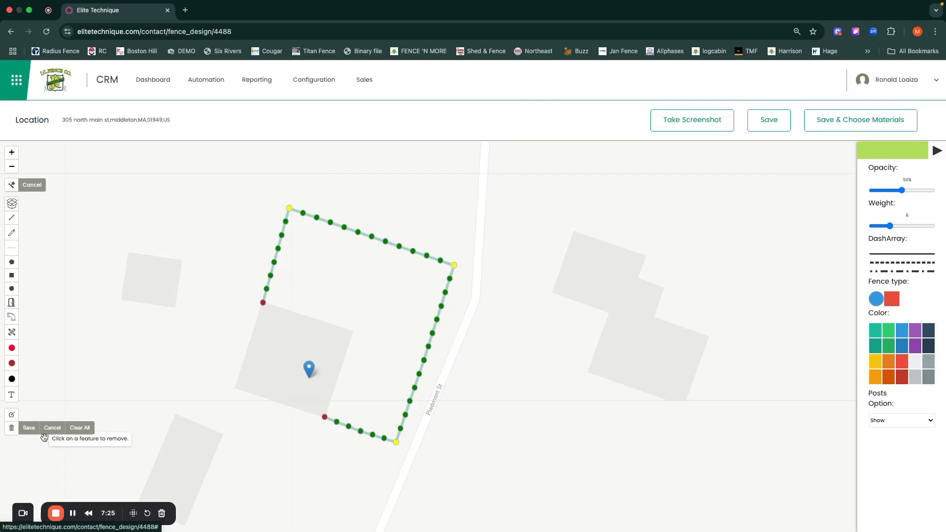
left_click(348, 426)
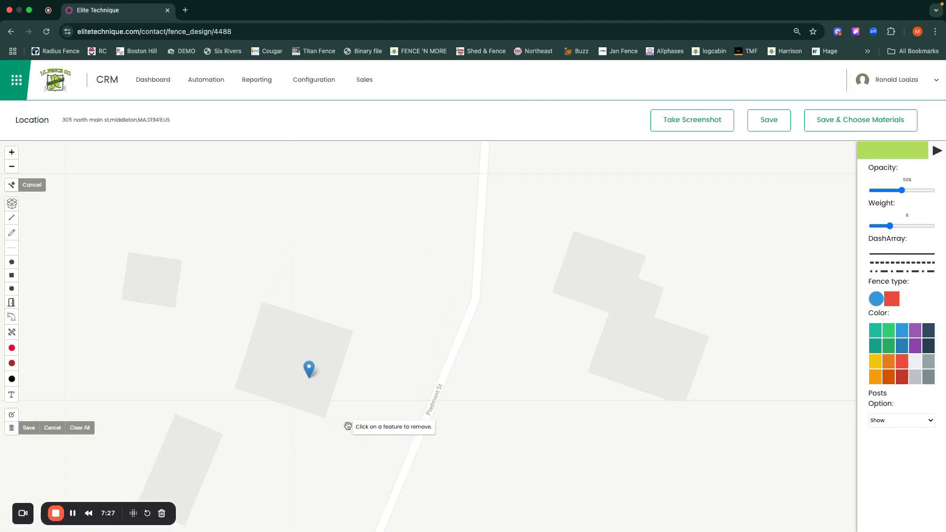
left_click(56, 426)
- Clear all drawn features from the map
left_click(12, 428)
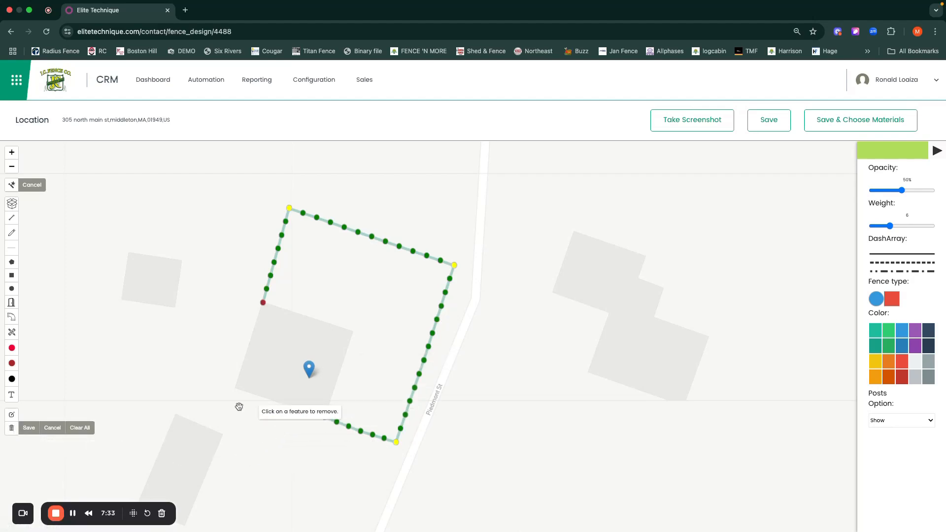
left_click(76, 429)
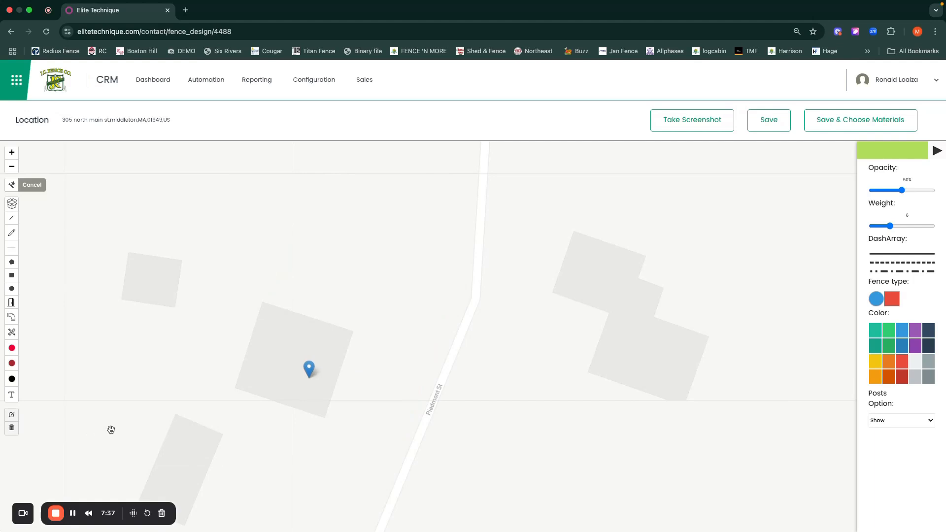